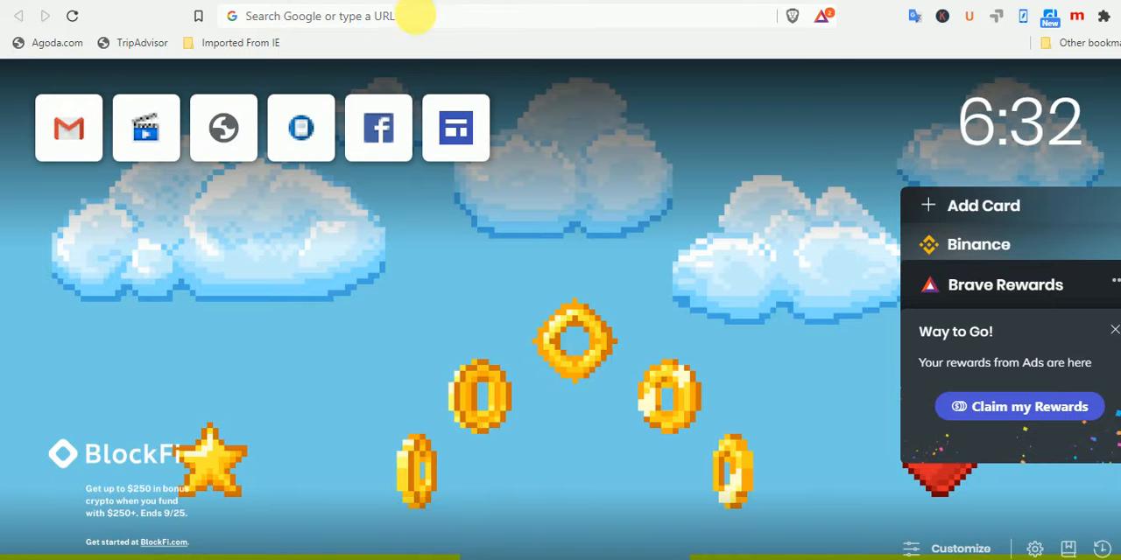
Enter blogspot.com as a web address without opening it
left_click(422, 16)
type("b")
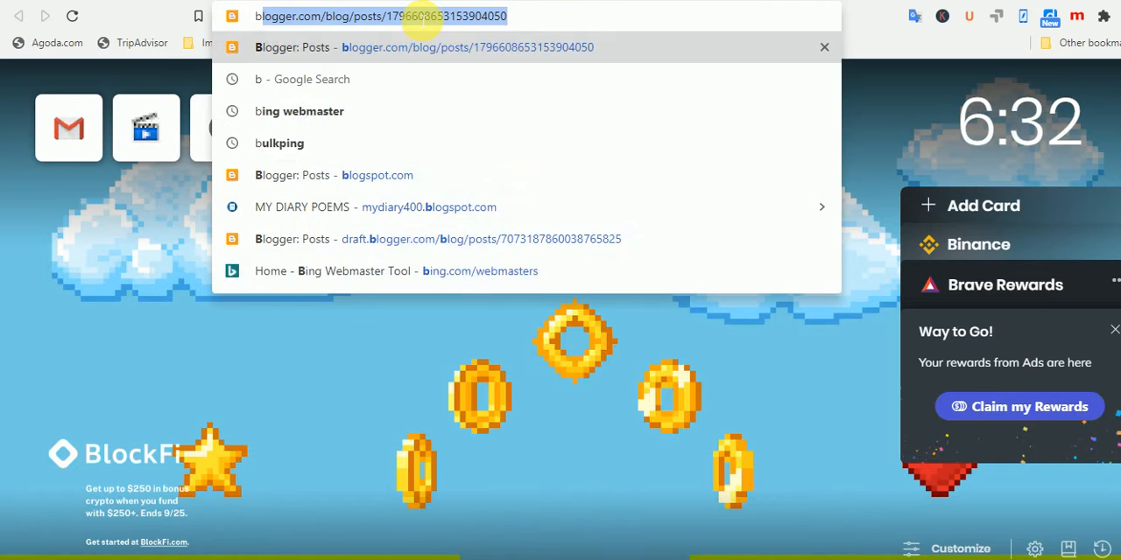
type("logspot.cm")
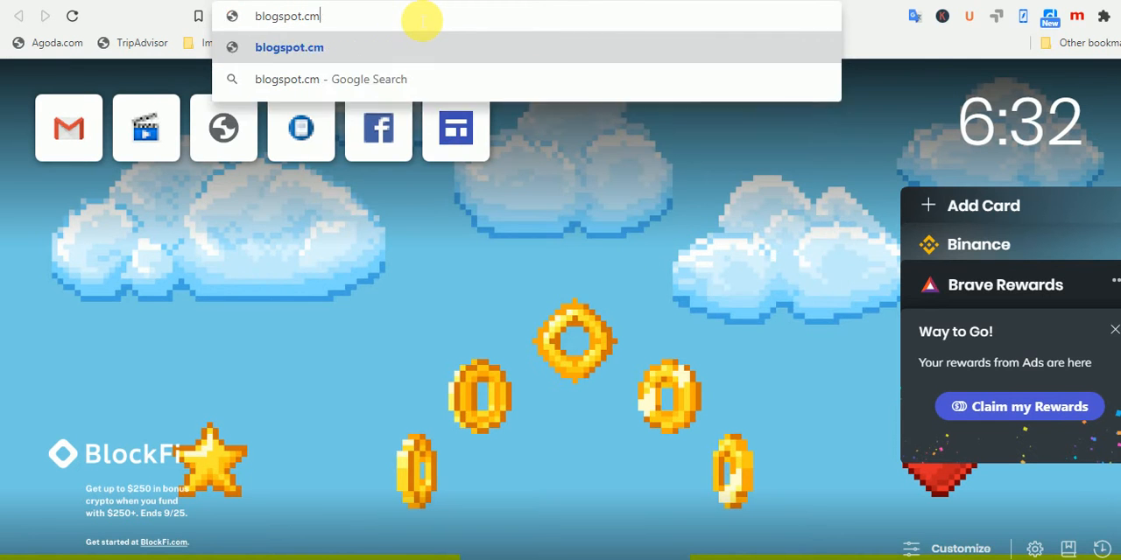
key("BackSpace")
type("om")
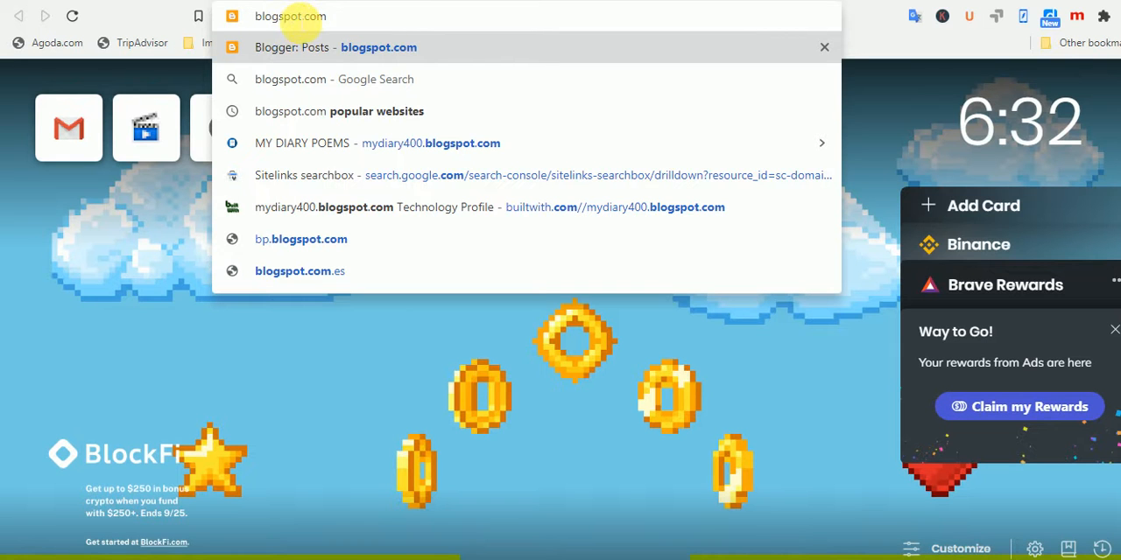
Strip the blogspot name from the address and replace the .com extension with .in
left_click(303, 21)
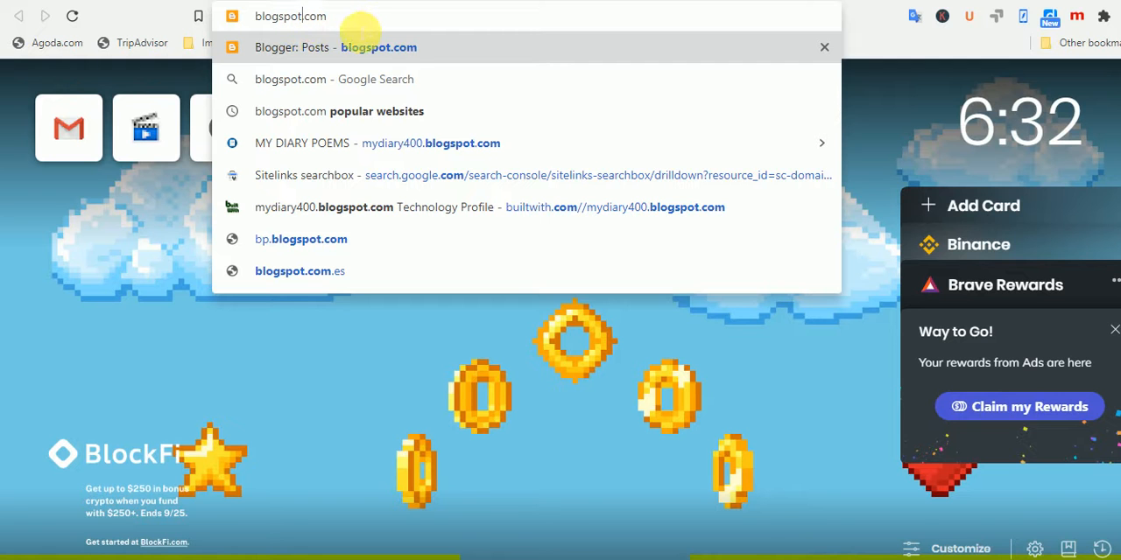
key("BackSpace")
key("BackSpace")
key("BackSpace")
key("BackSpace")
key("BackSpace")
key("BackSpace")
key("BackSpace")
key("BackSpace")
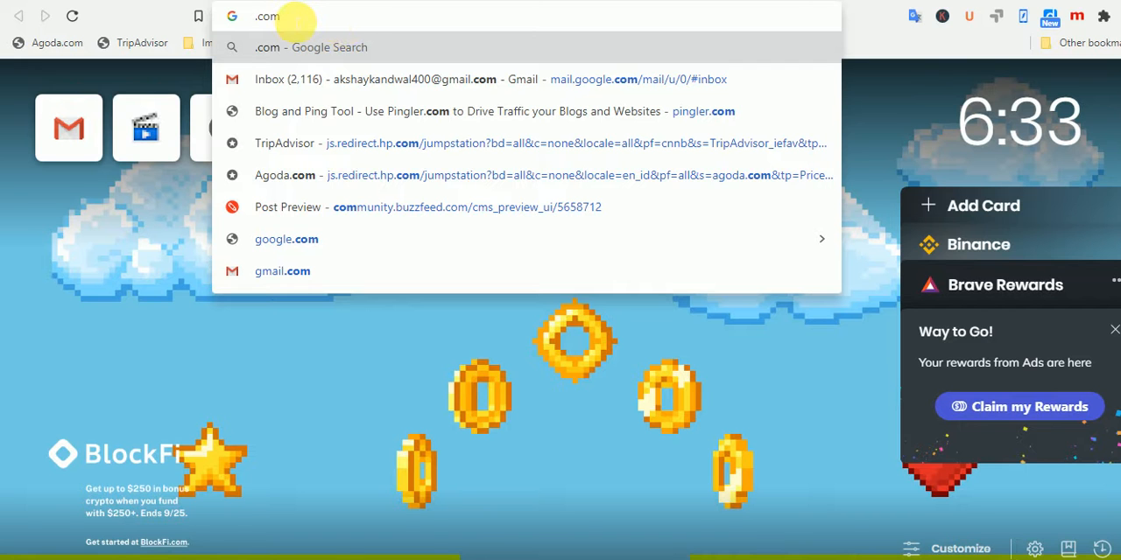
key("BackSpace")
key("BackSpace")
key("BackSpace")
type("in")
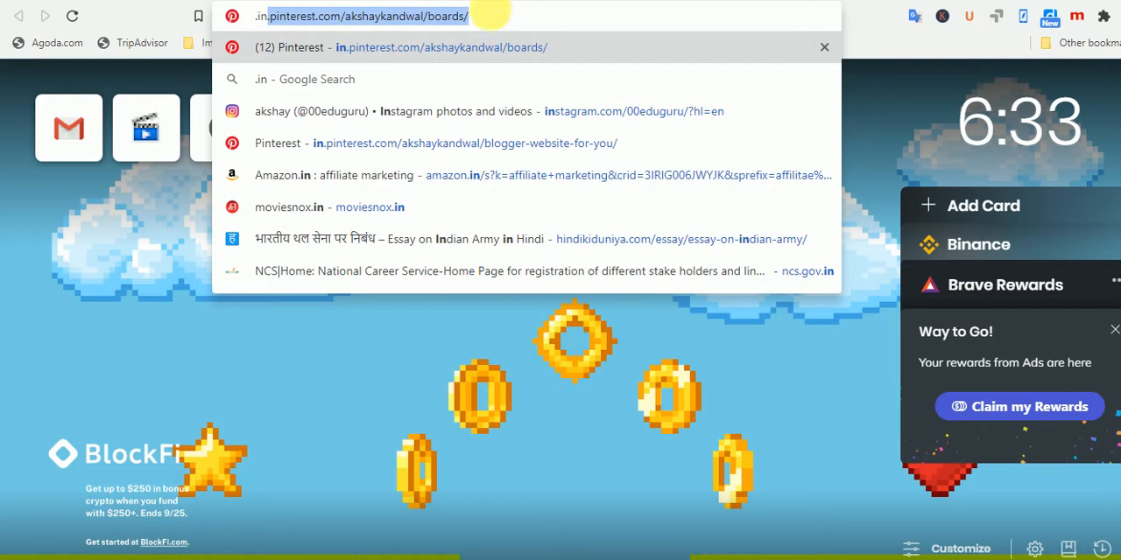
Change the extension in the address from .in to .ru and back to .in
key("Delete")
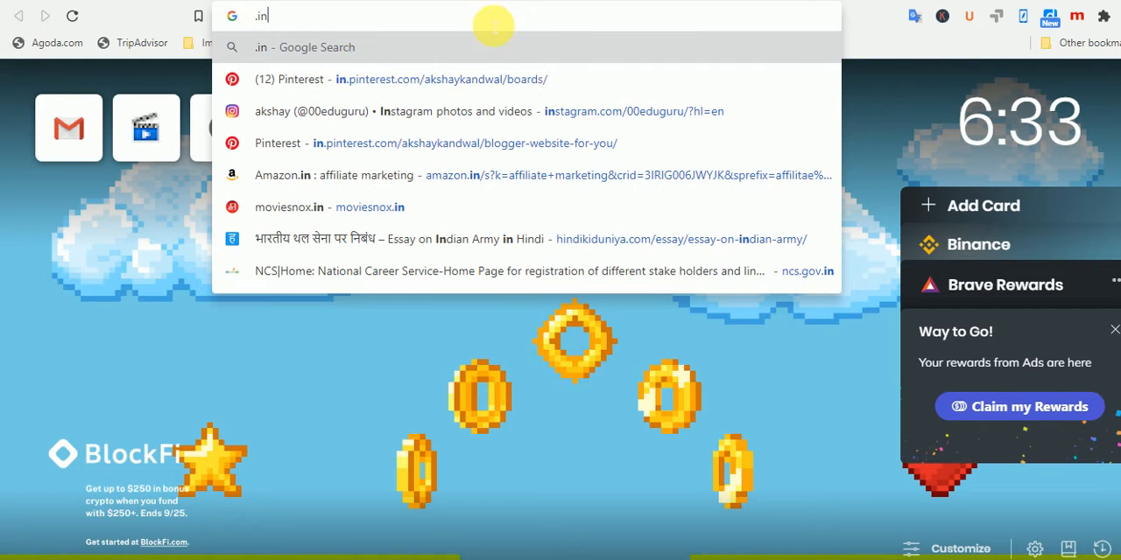
key("BackSpace")
key("BackSpace")
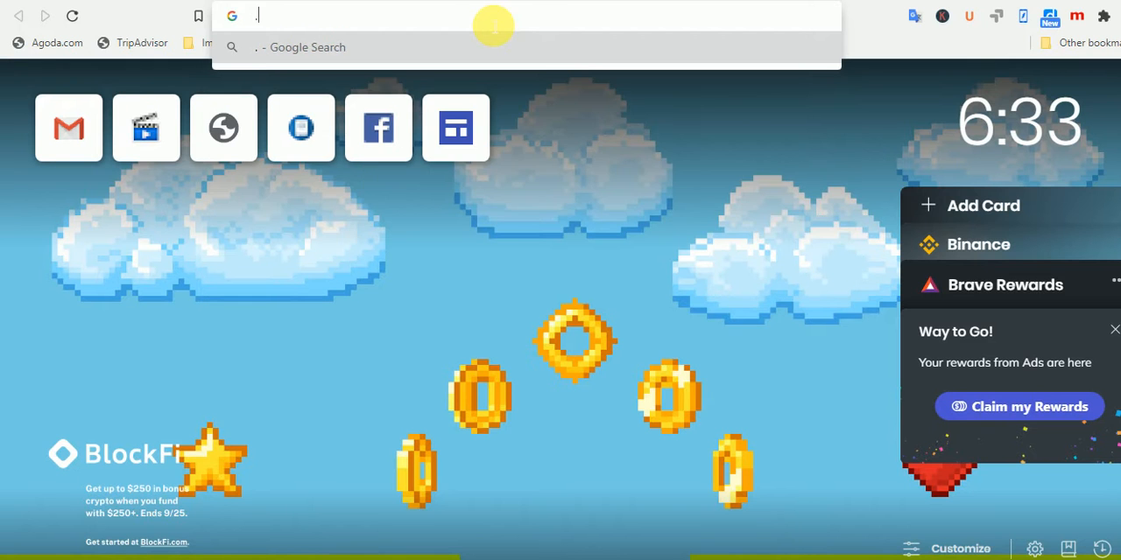
type("ru")
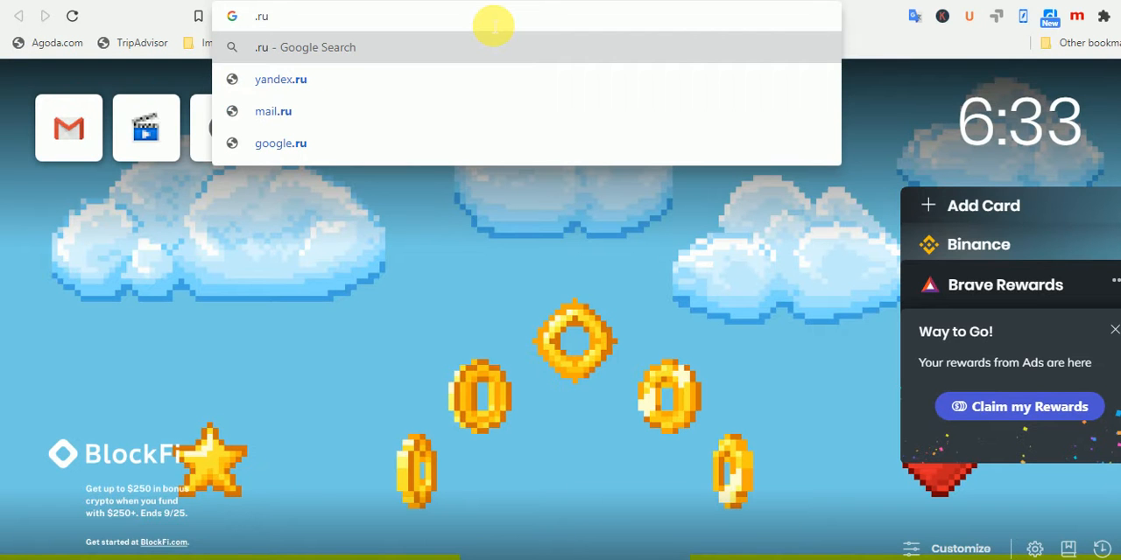
key("BackSpace")
key("BackSpace")
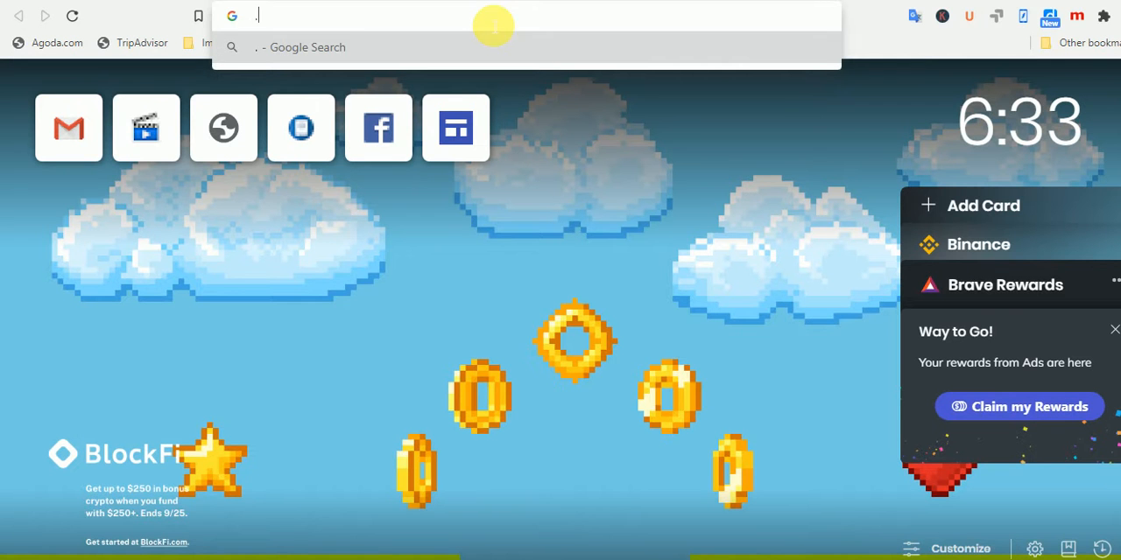
type("in")
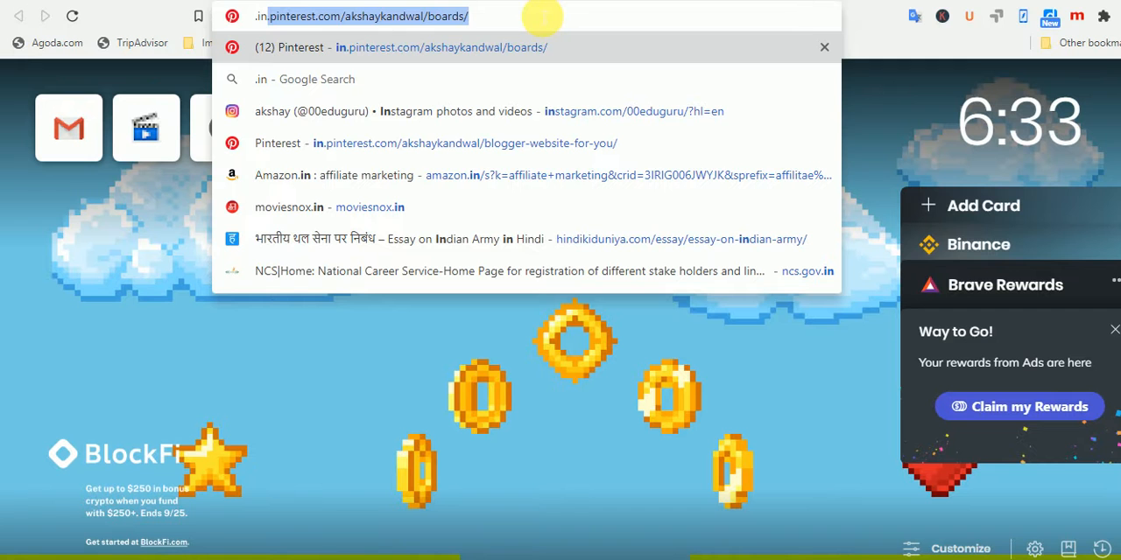
Clear the typed extension and search Google for freenom
key("BackSpace")
key("BackSpace")
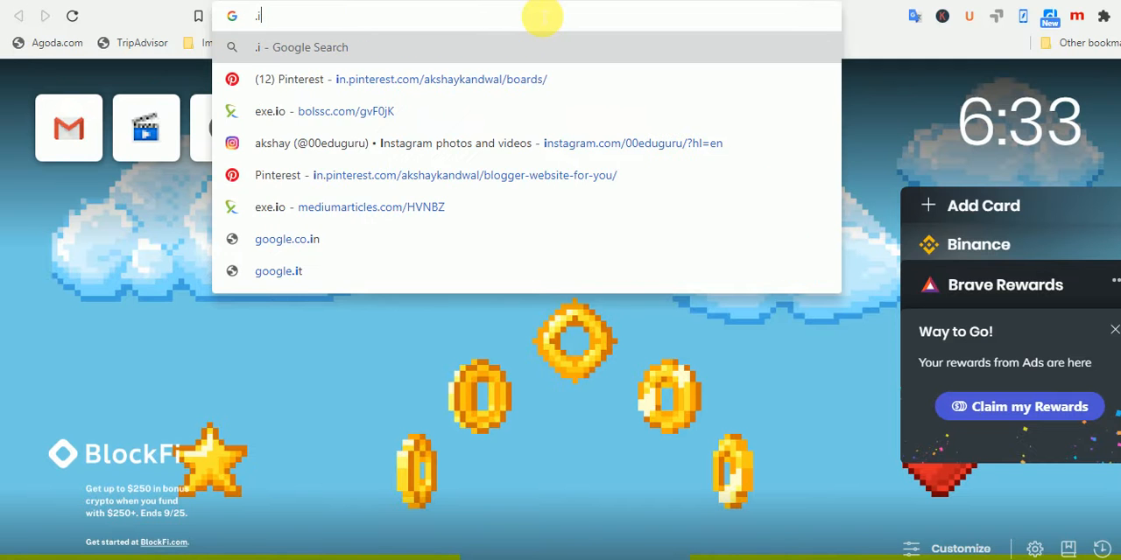
key("BackSpace")
key("BackSpace")
type("freenom")
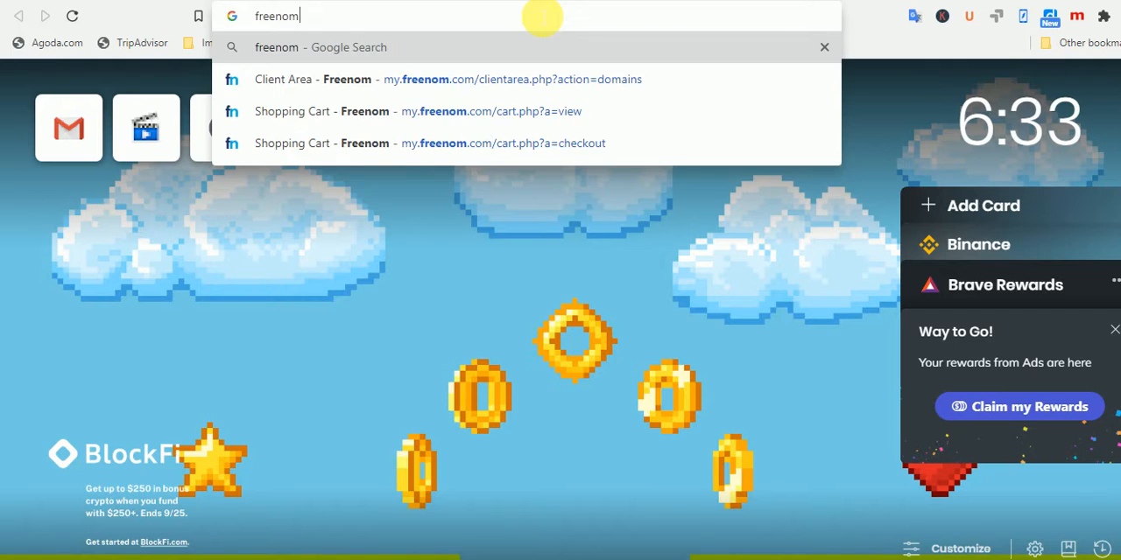
key("Return")
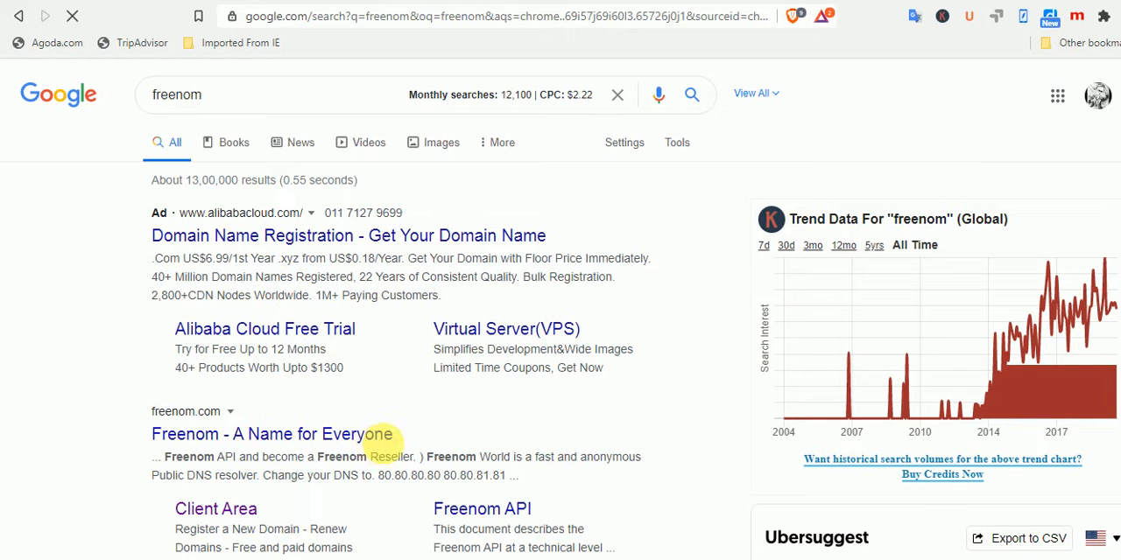
Add the extension .xyz to the freenom search query and remove it again
left_click(244, 97)
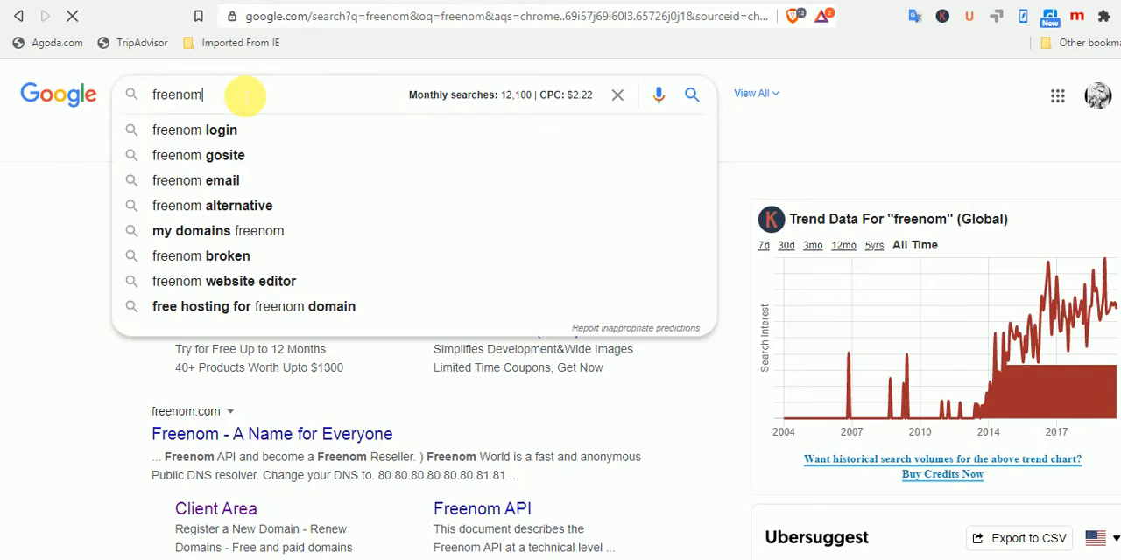
type(".xyz")
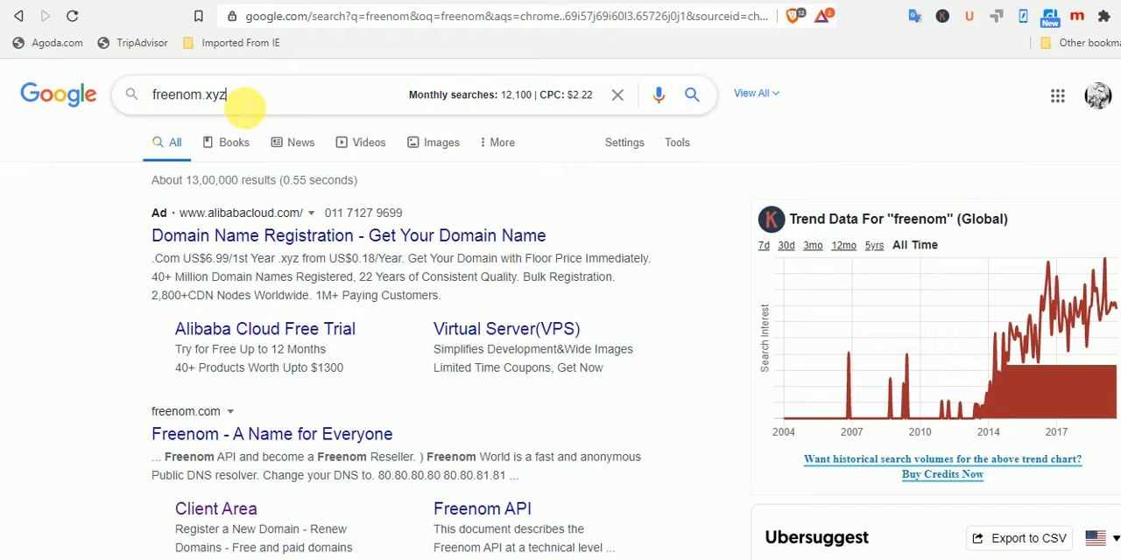
key("BackSpace")
key("BackSpace")
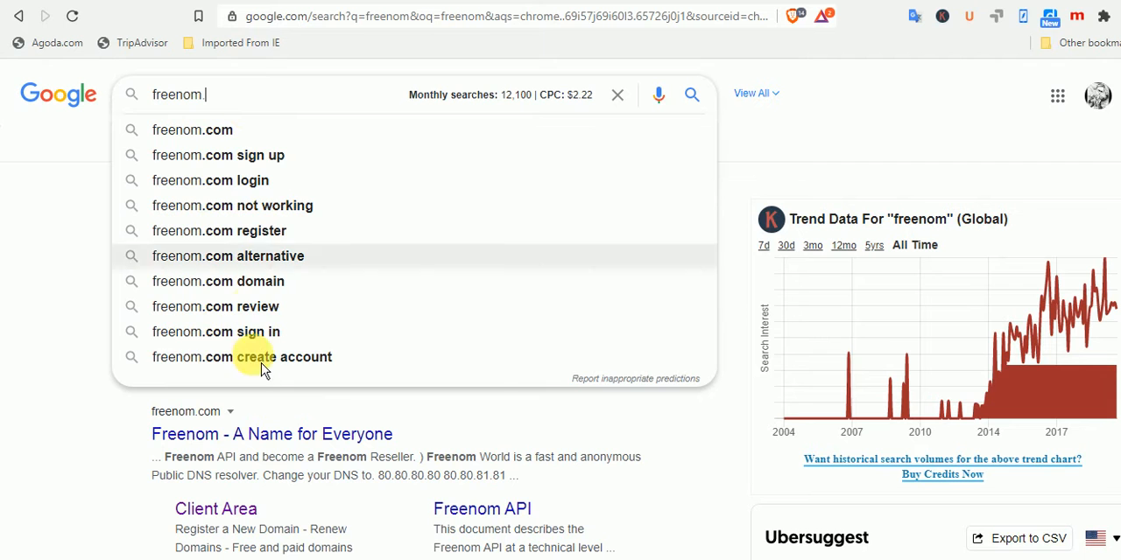
Open the Freenom website and sign in to the client area, closing the extra Google account chooser window
left_click(123, 477)
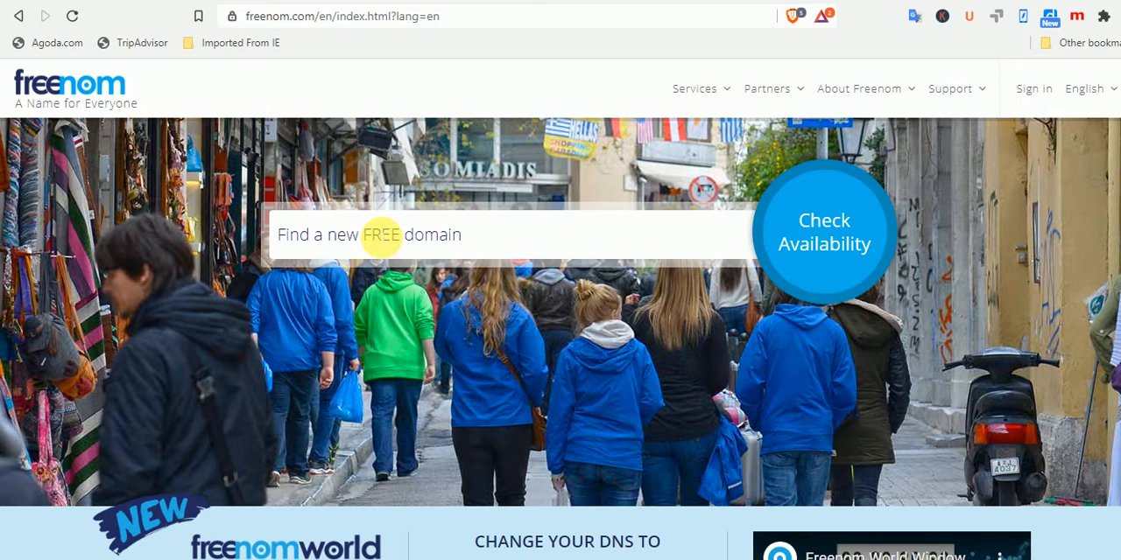
left_click(385, 235)
left_click(500, 282)
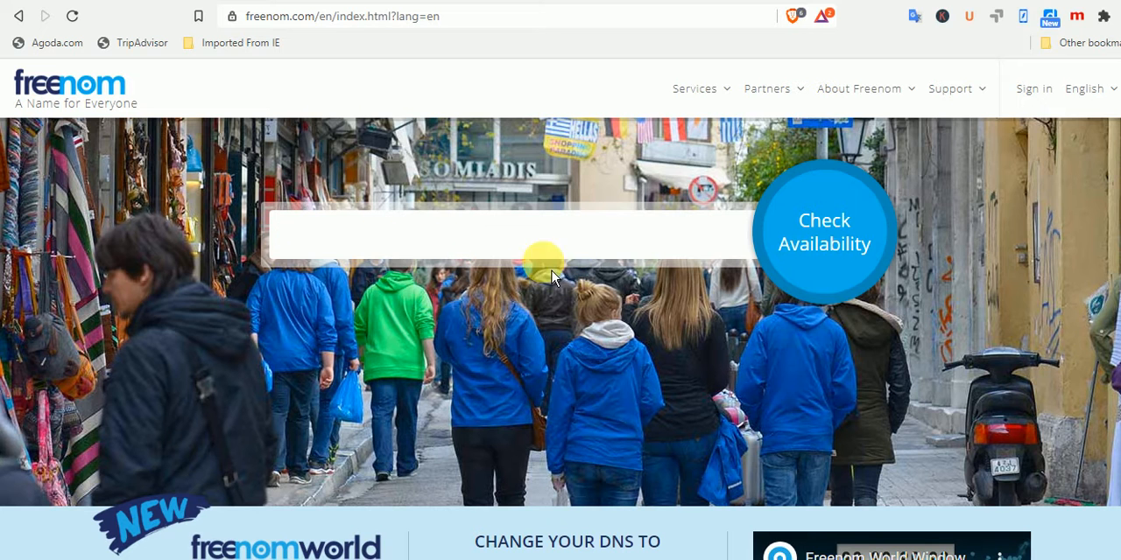
left_click(1042, 92)
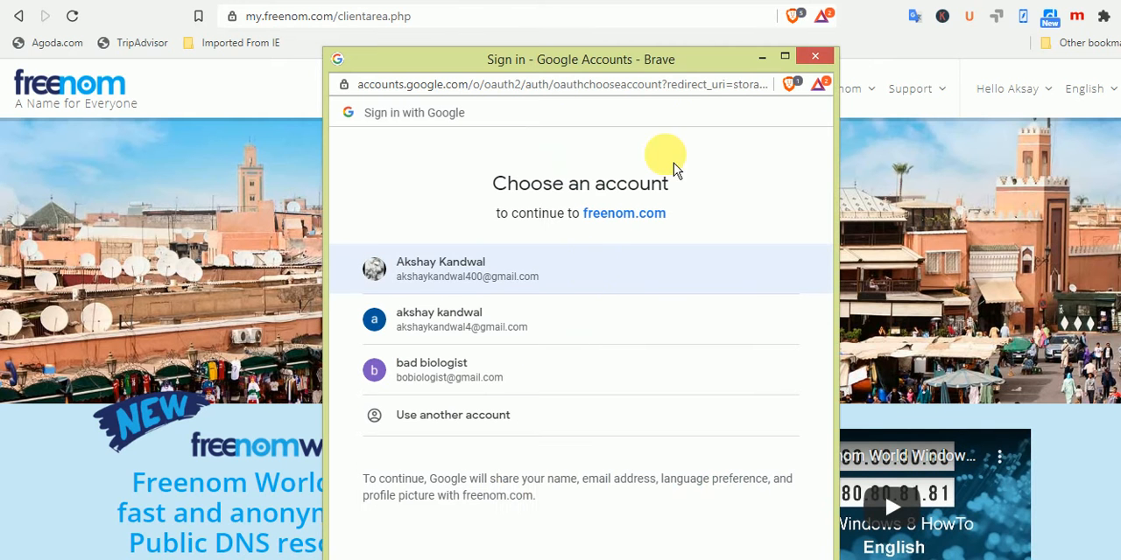
left_click(822, 60)
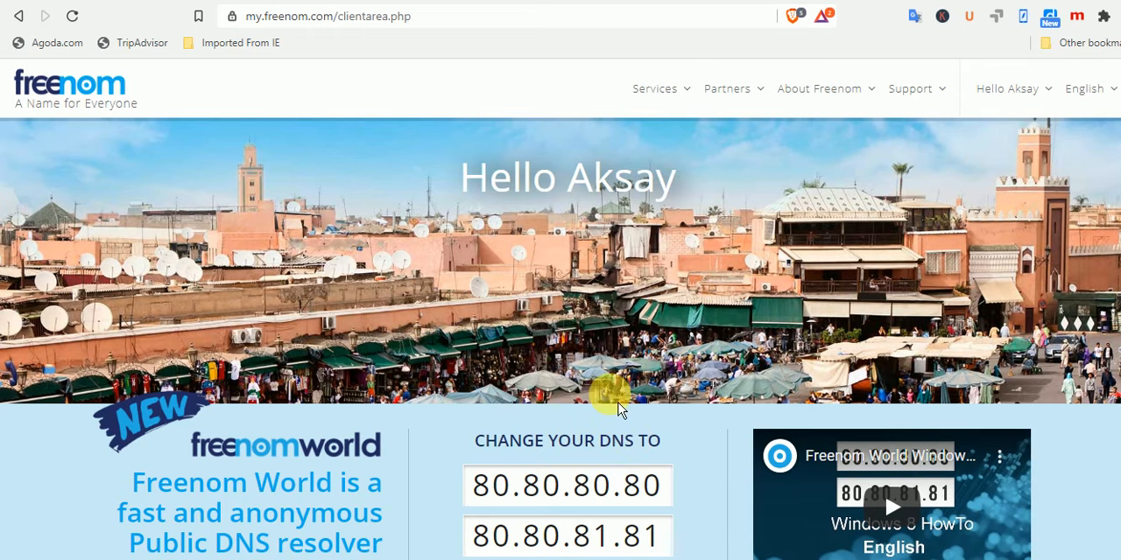
Open the new domain registration page and check the availability of the name mydiary
left_click(688, 95)
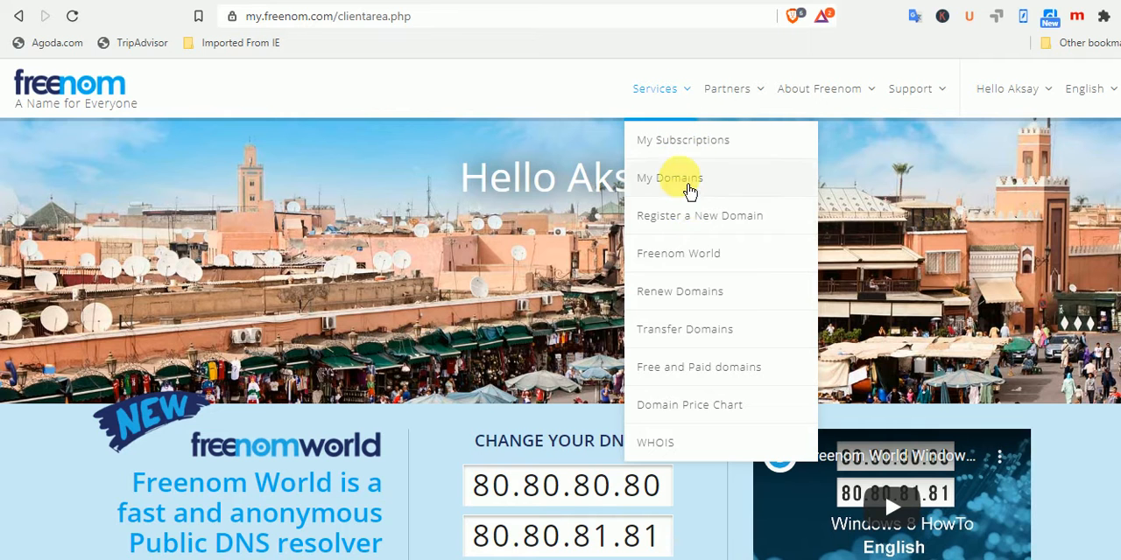
left_click(703, 219)
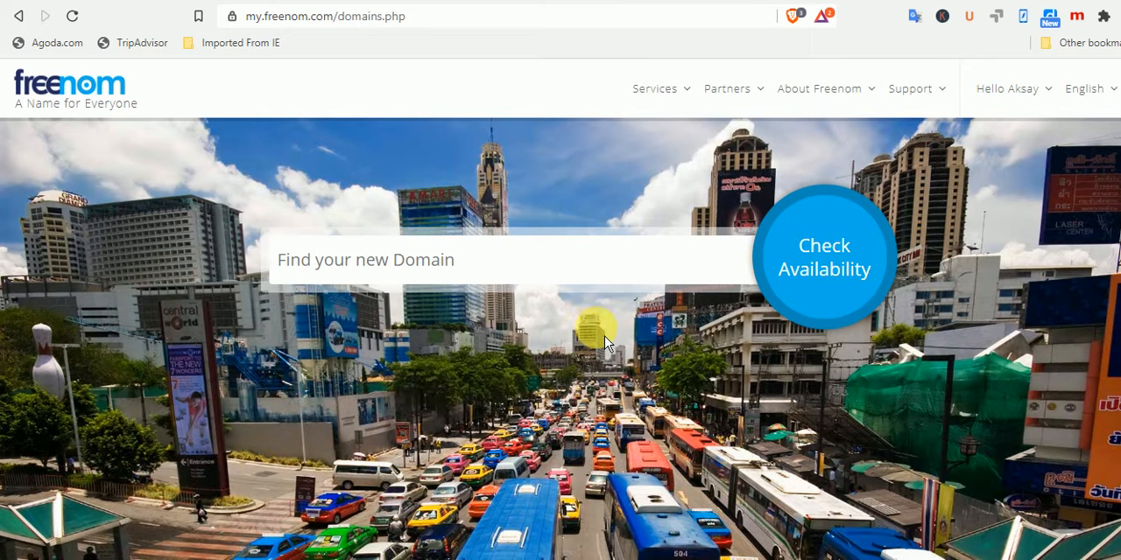
left_click(530, 268)
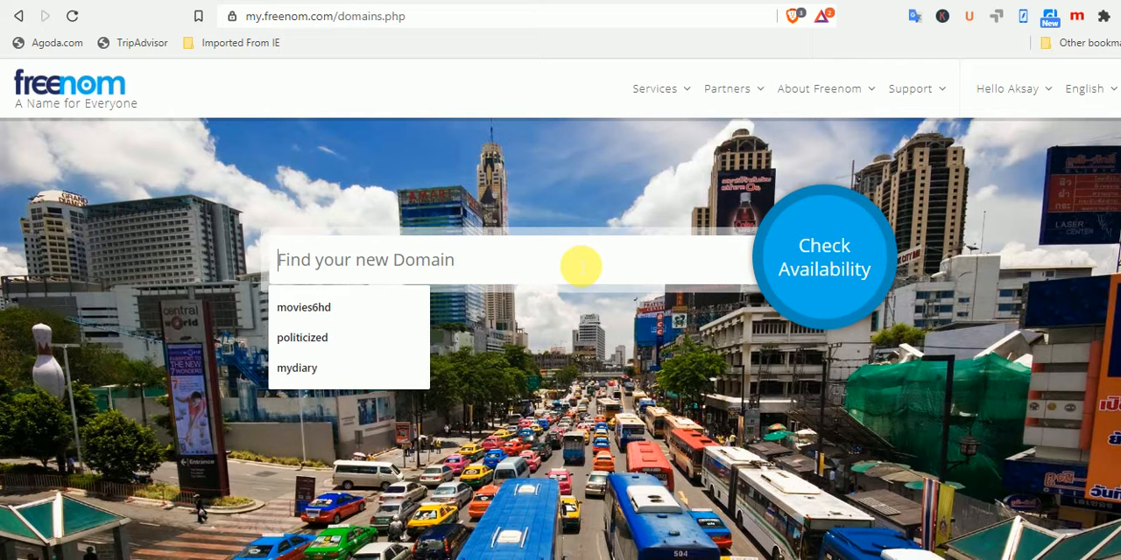
type("m")
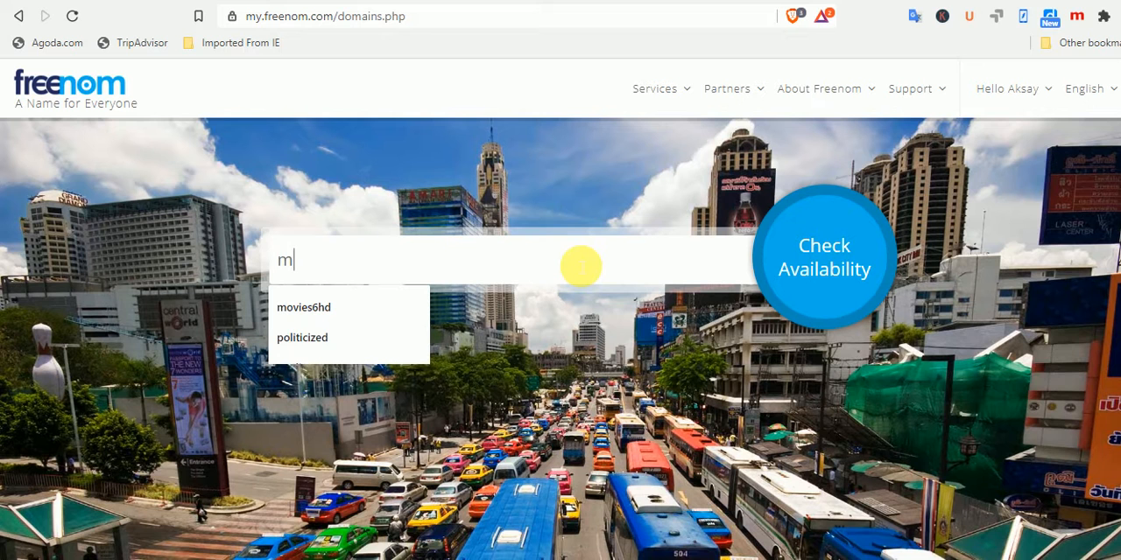
left_click(388, 339)
left_click(770, 257)
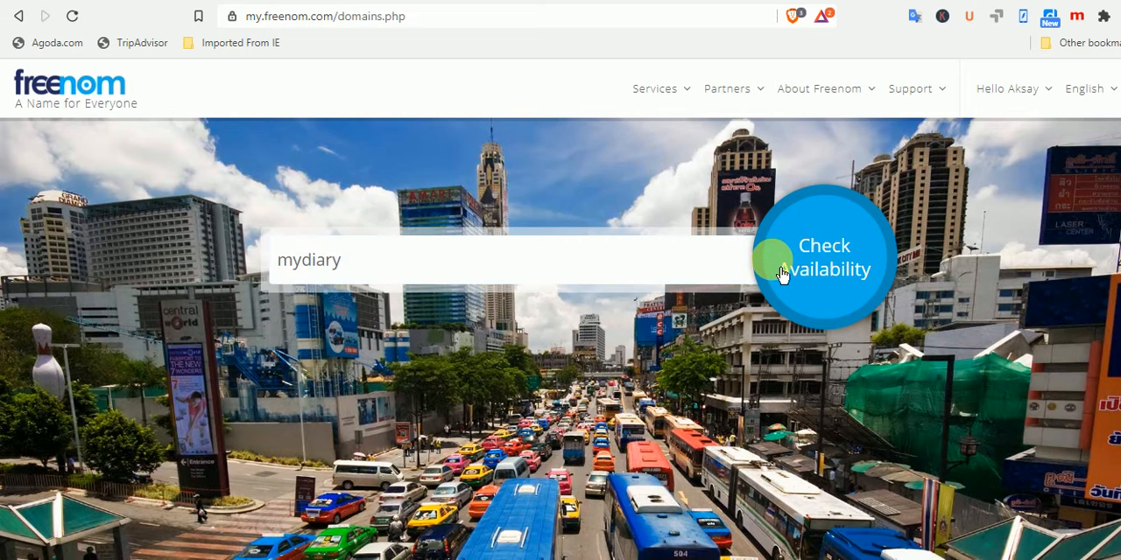
left_click(831, 272)
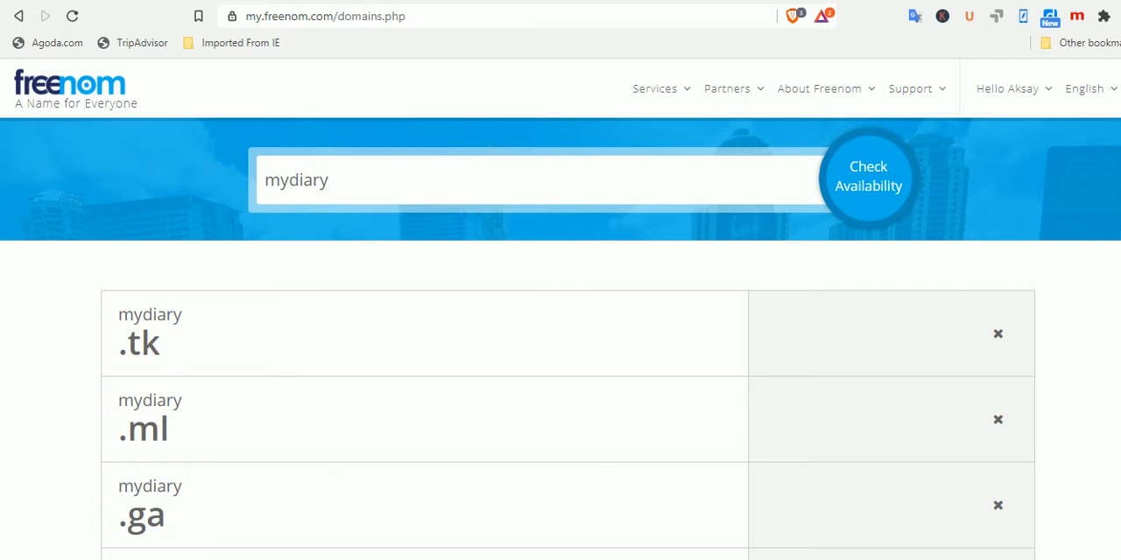
Review the free and cost-price extensions offered for mydiary
scroll(560, 309, "down", 3)
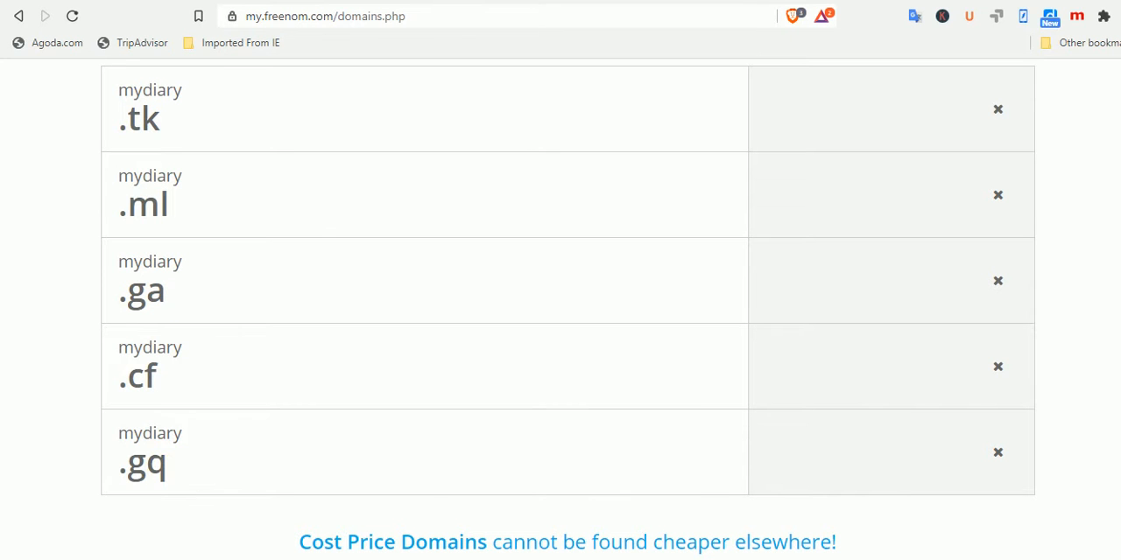
scroll(560, 306, "up", 3)
scroll(560, 306, "down", 8)
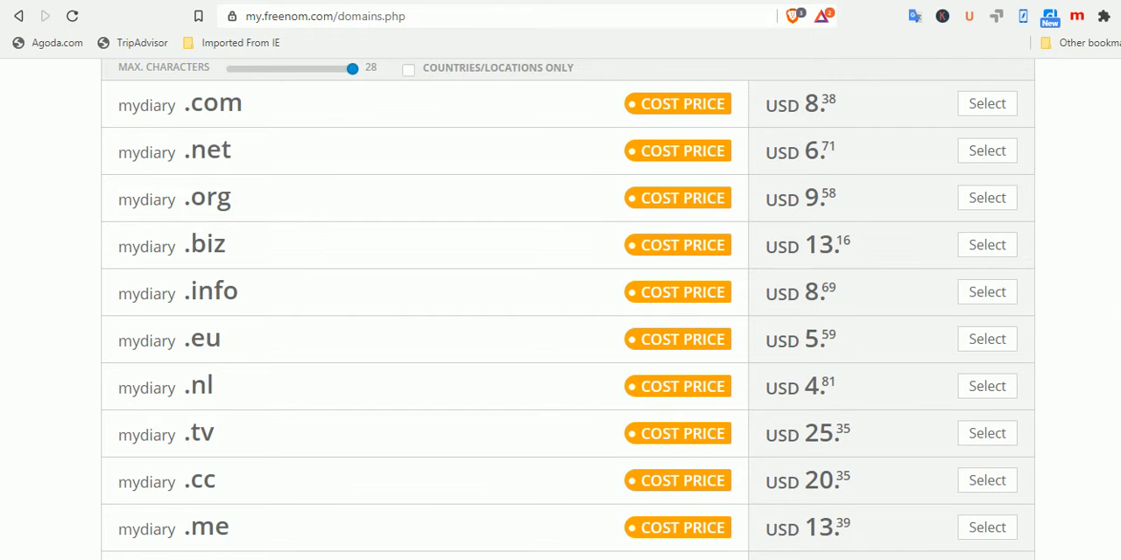
scroll(568, 306, "up", 4)
scroll(567, 307, "down", 2)
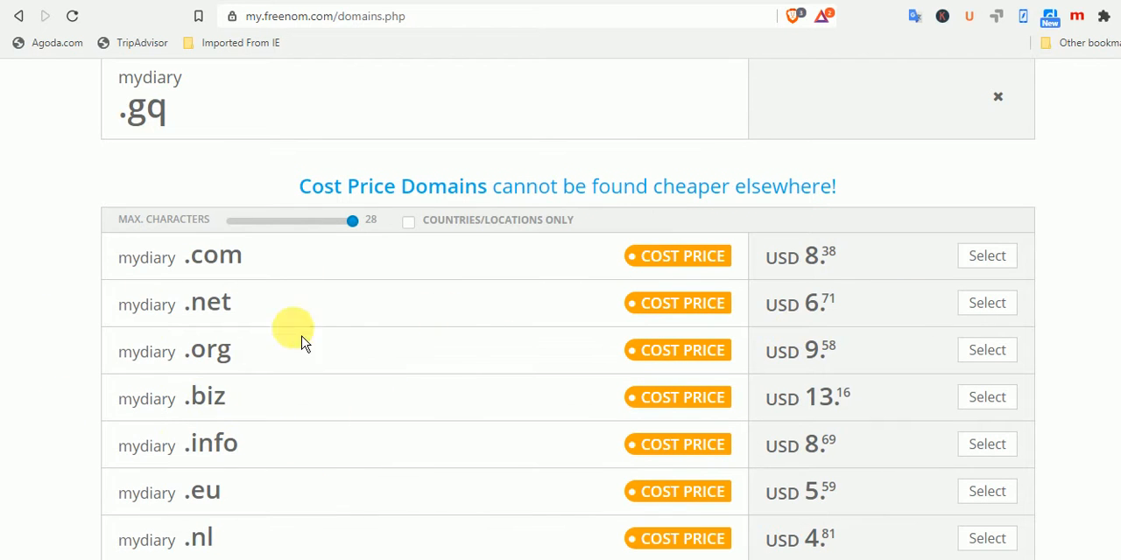
scroll(560, 350, "up", 5)
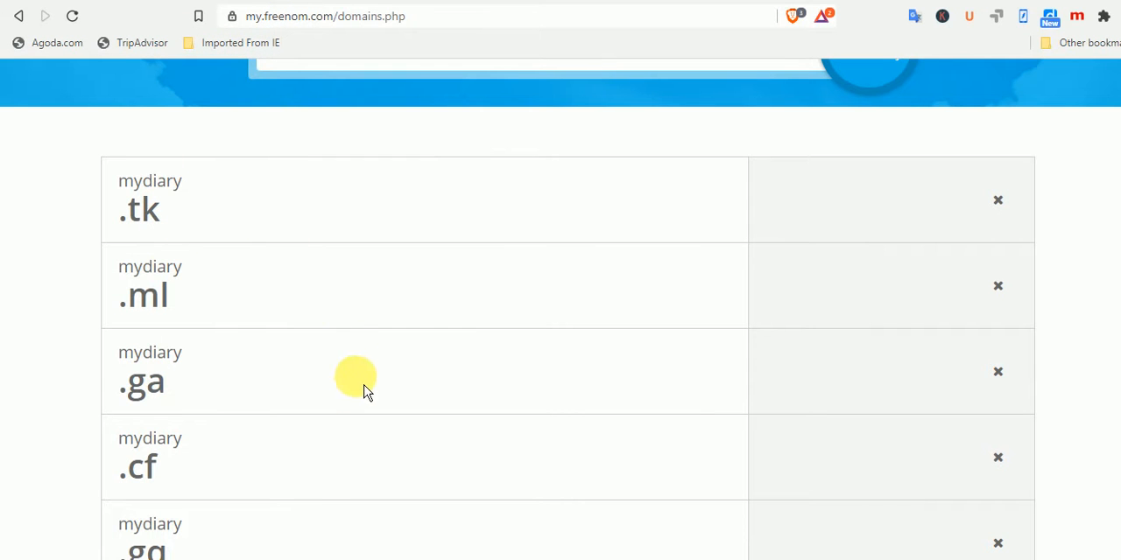
scroll(560, 350, "up", 2)
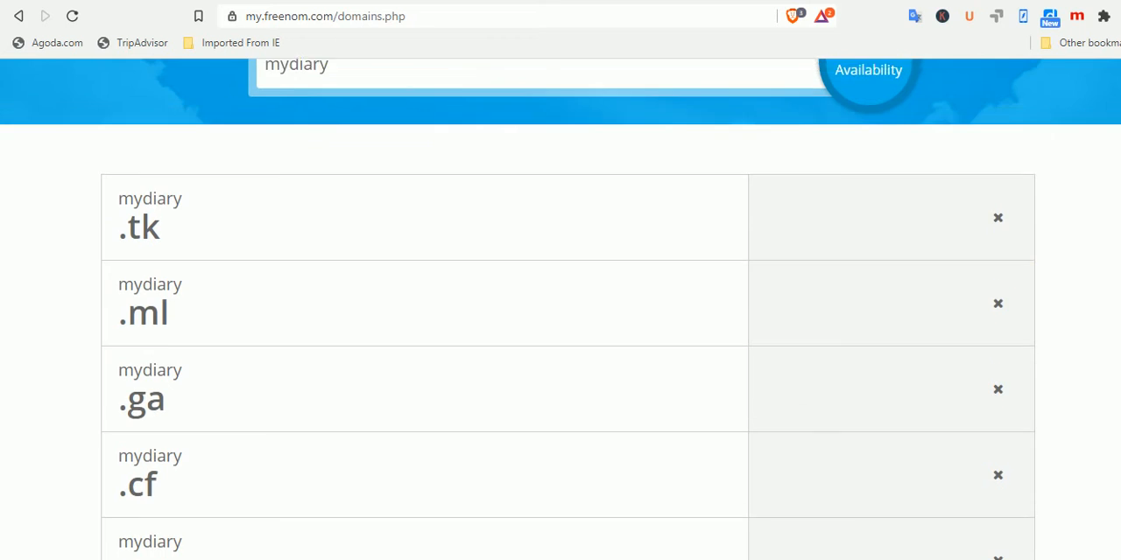
Among the free extensions offered for politicized, select the politicized.ml domain
scroll(560, 309, "down", 1)
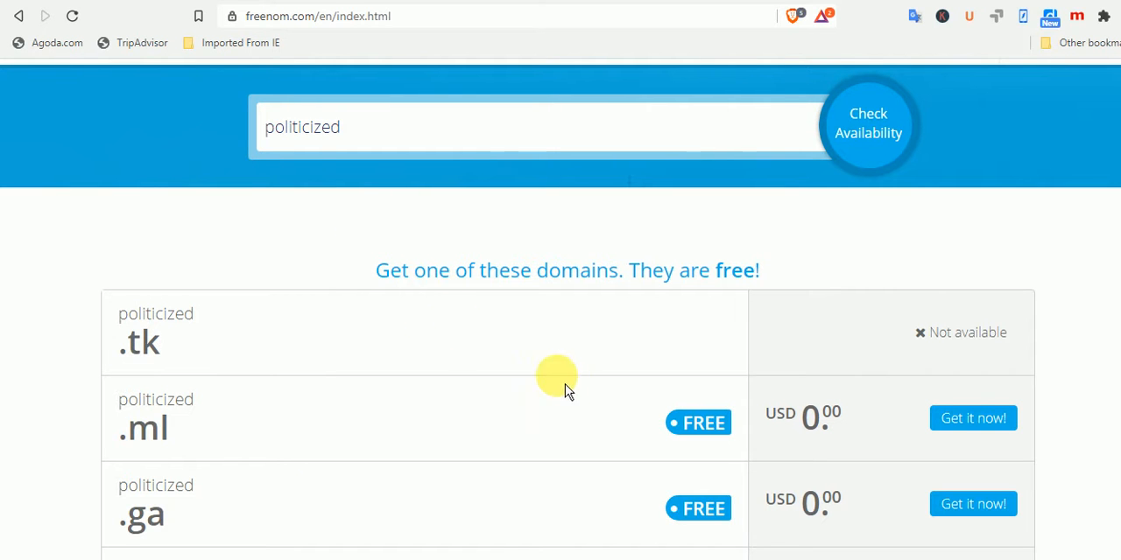
scroll(560, 350, "down", 3)
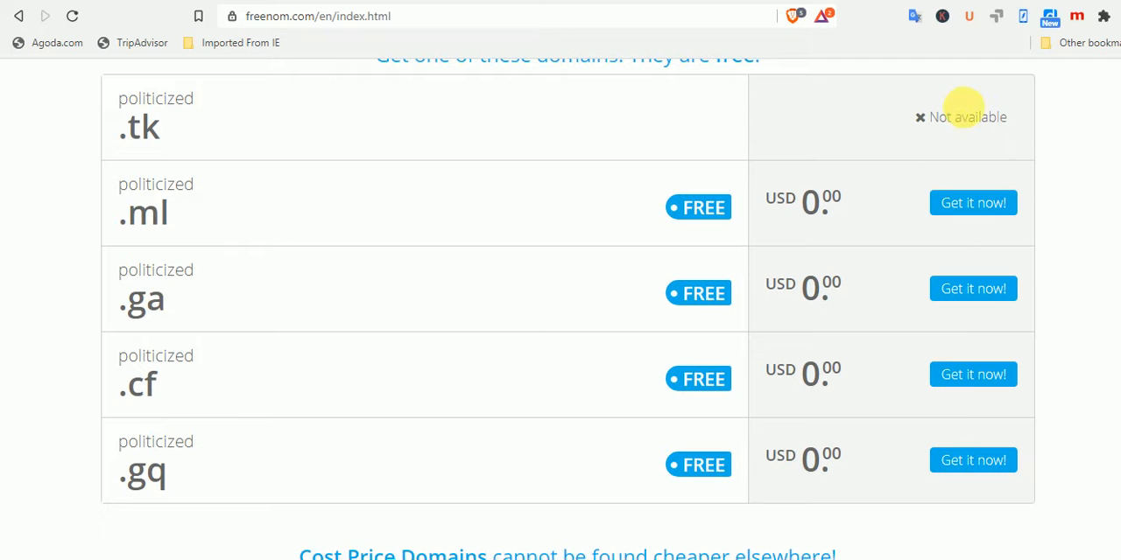
left_click(977, 211)
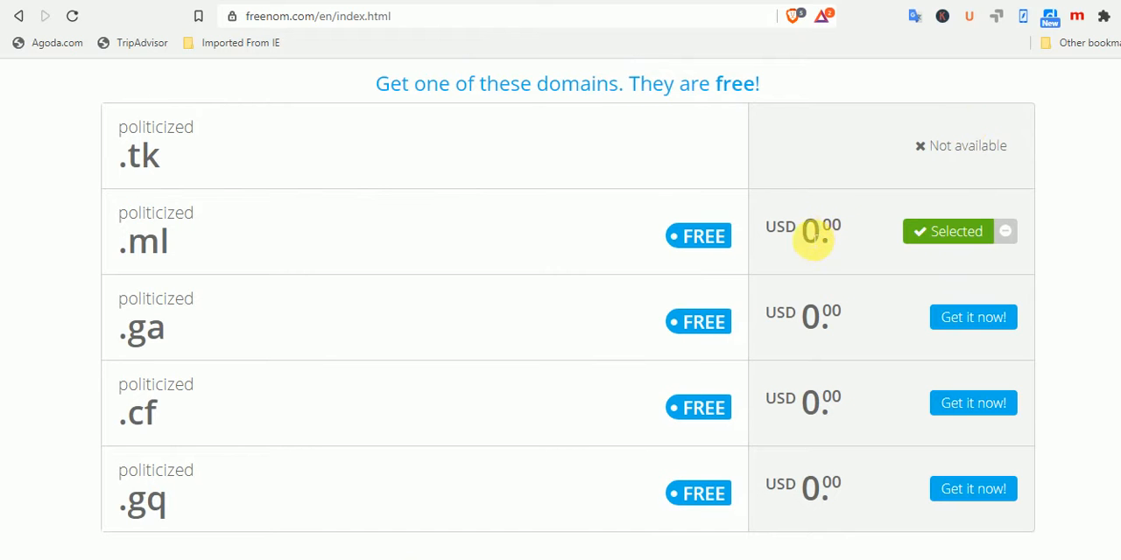
Remove politicized.ml from the selected domains and select it again
left_click(1018, 249)
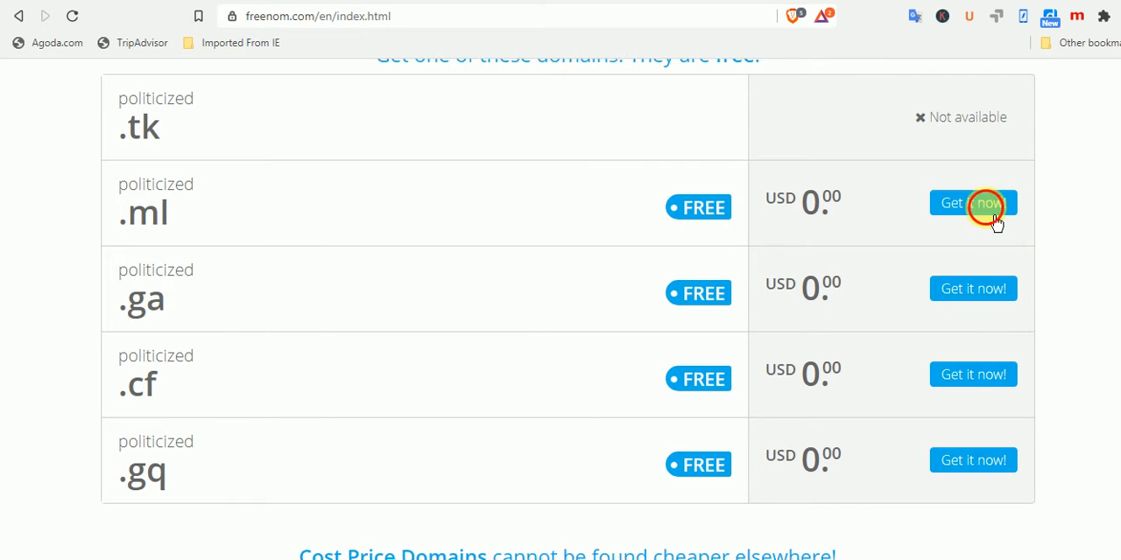
left_click(995, 229)
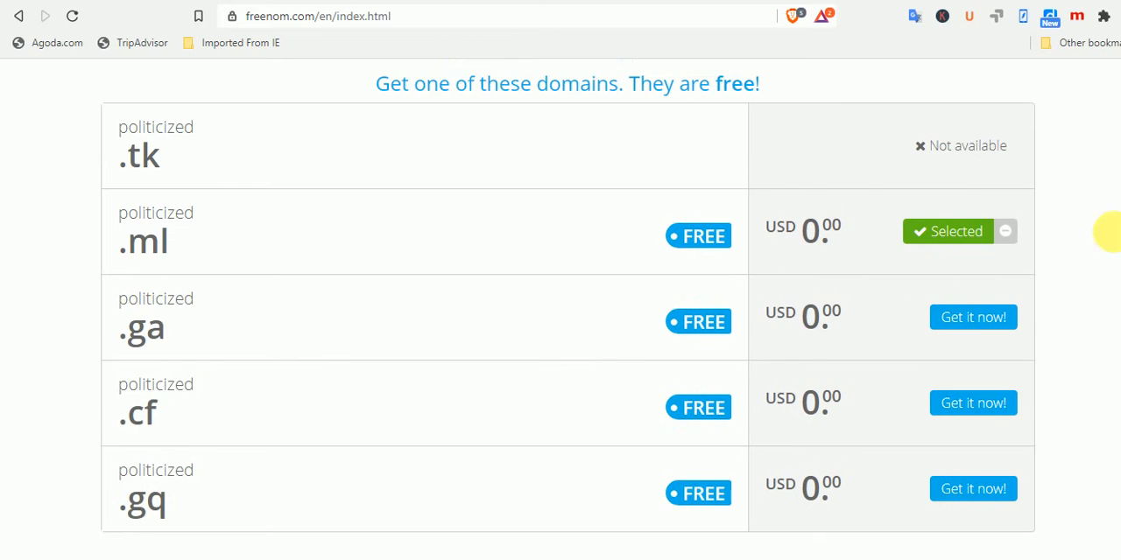
scroll(560, 307, "up", 3)
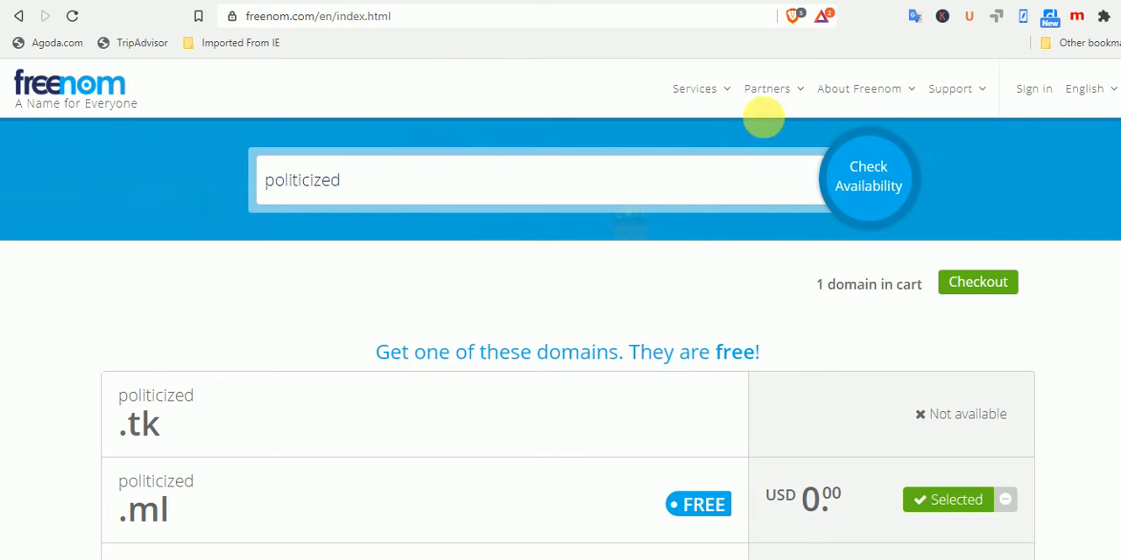
mouse_move(734, 98)
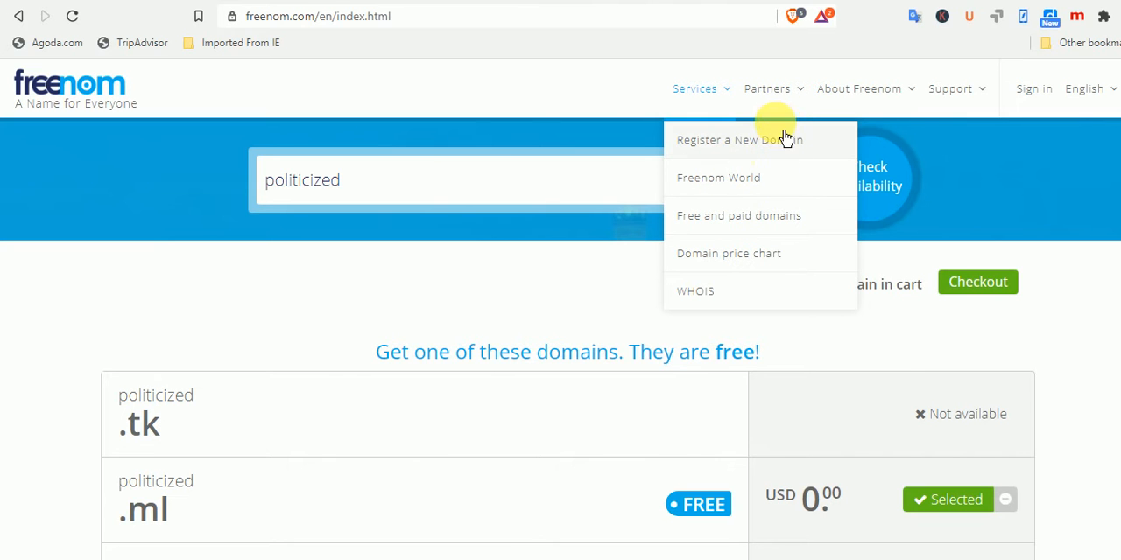
mouse_move(791, 104)
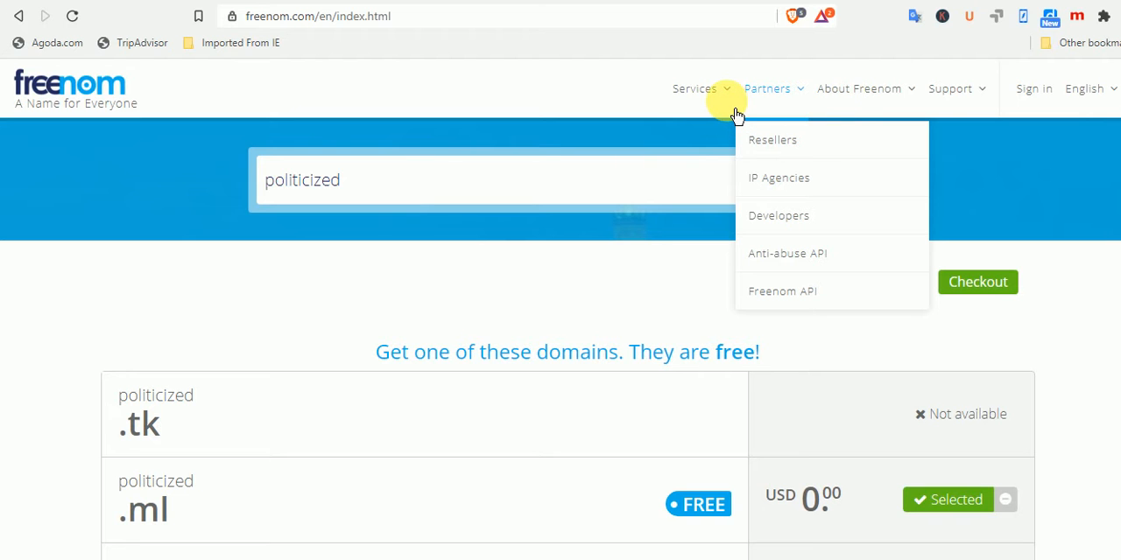
mouse_move(730, 149)
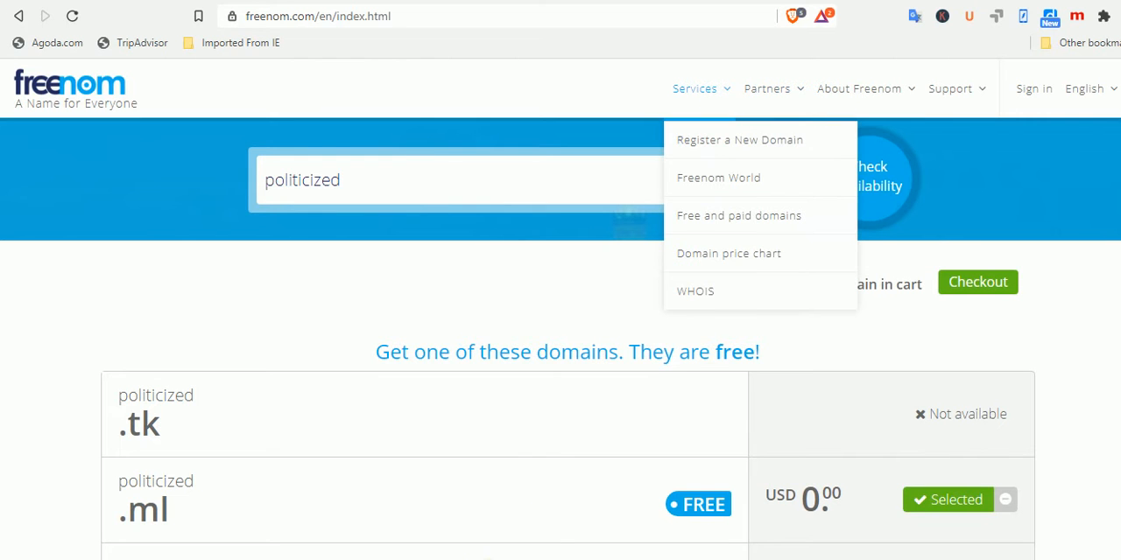
scroll(850, 166, "down", 1)
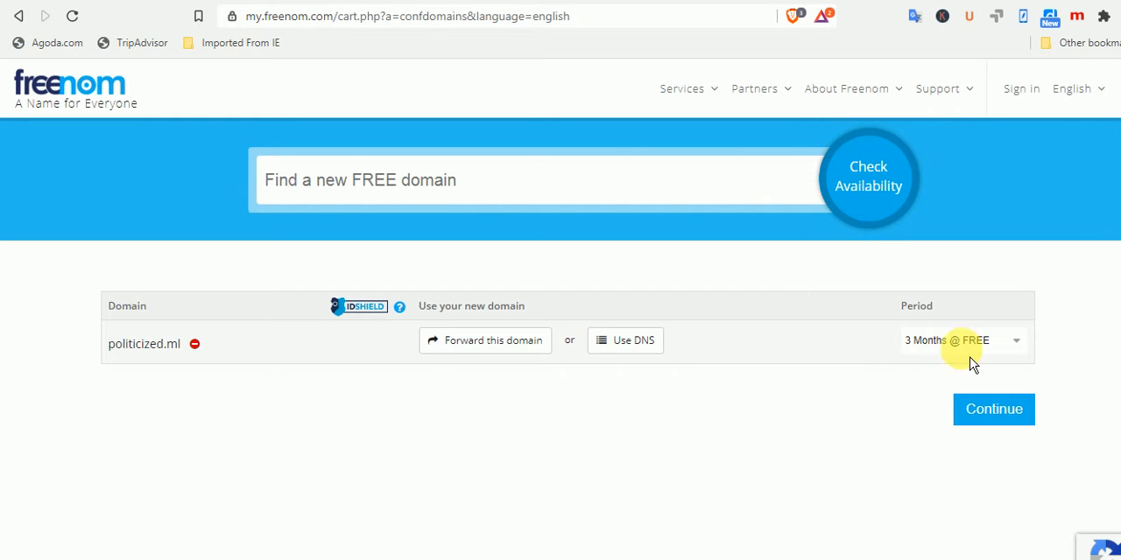
Set the registration period of politicized.ml in the cart to 12 Months @ FREE
left_click(1015, 341)
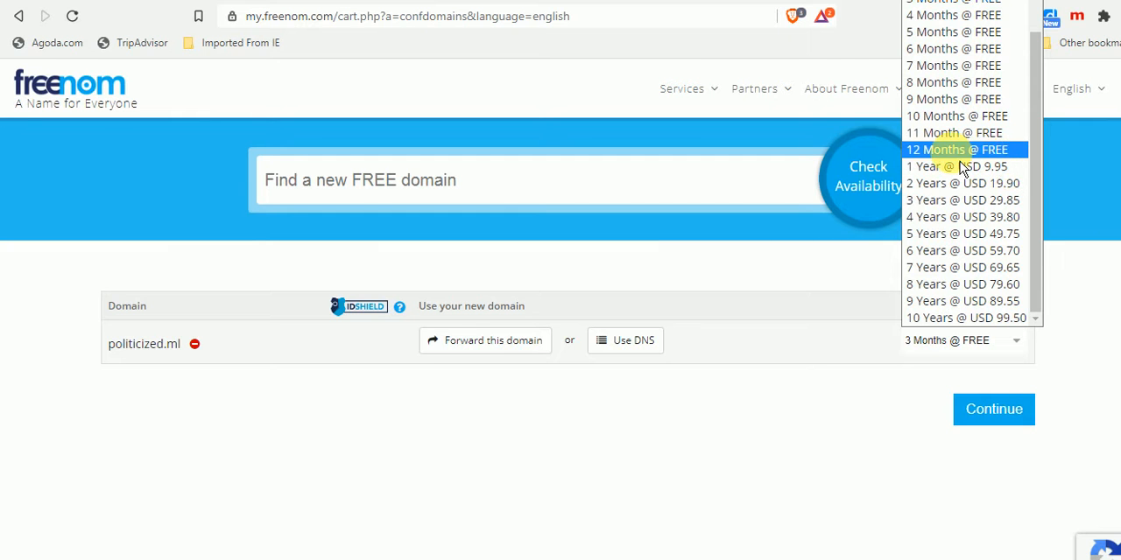
left_click(1007, 152)
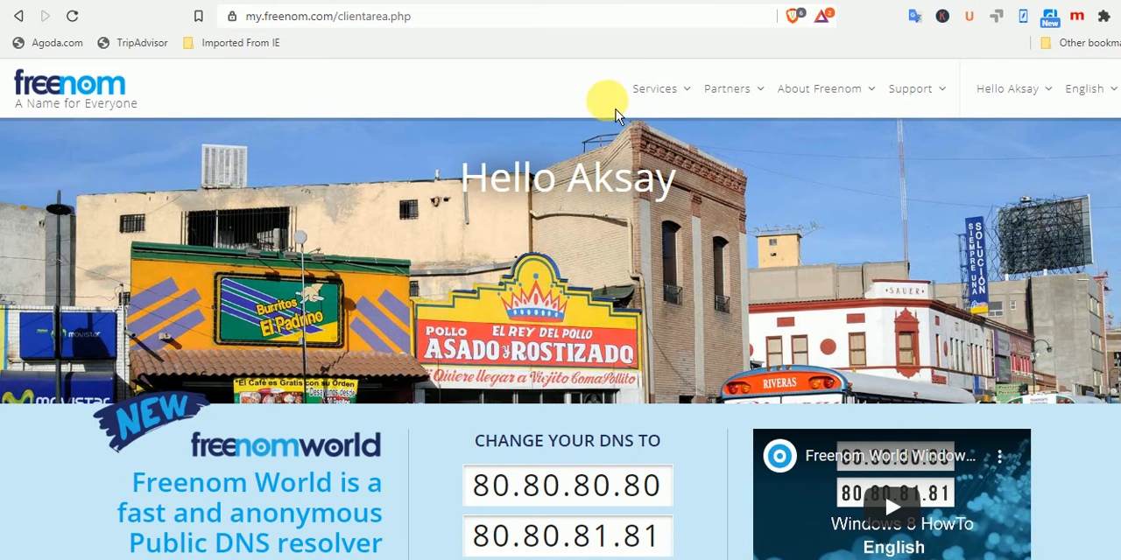
Go to the client area's domain list and open the Freenom DNS management page for politicized.tk
mouse_move(692, 117)
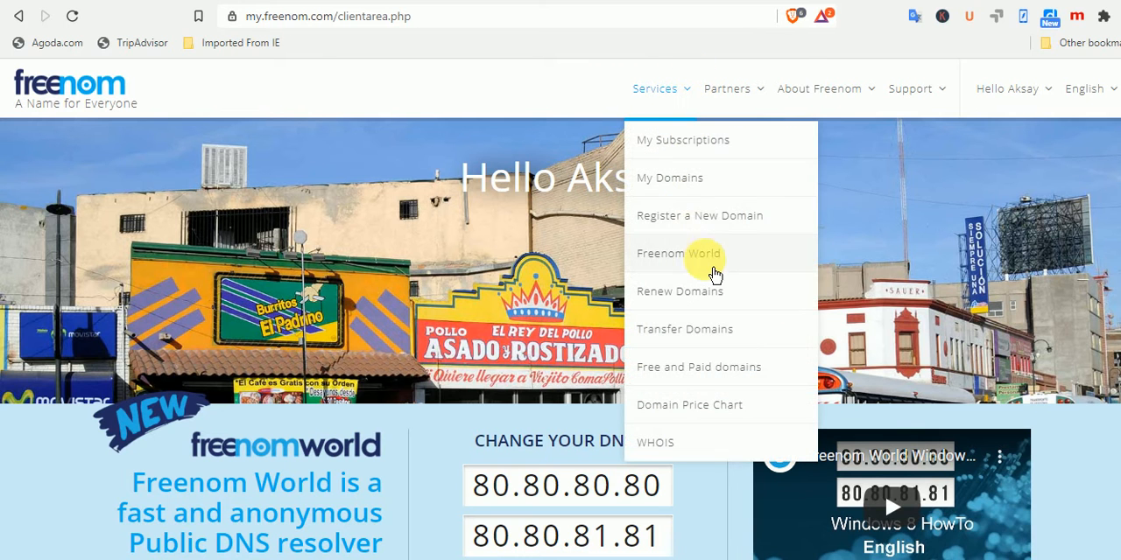
left_click(695, 179)
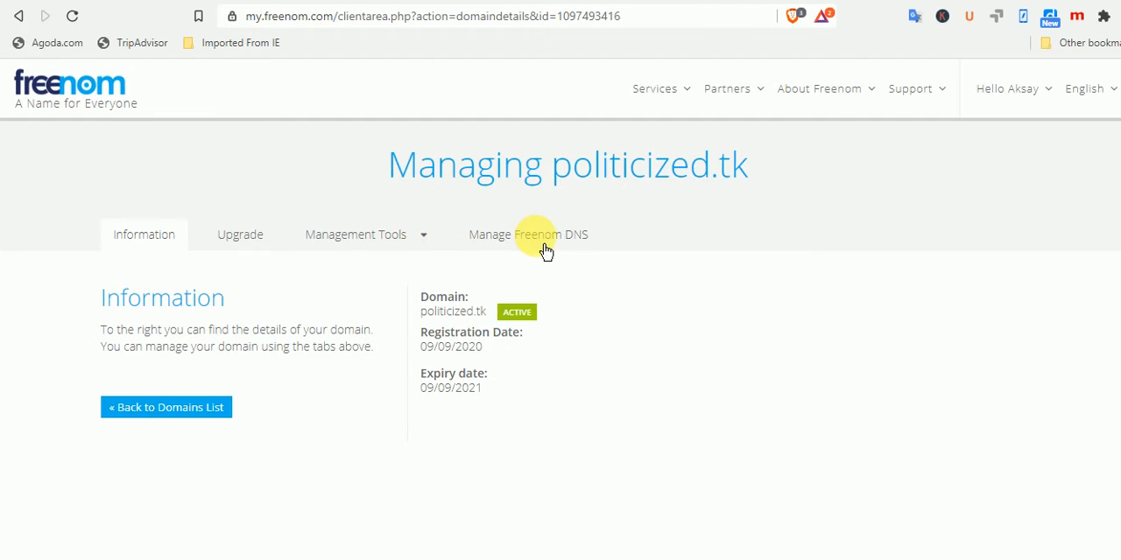
left_click(402, 250)
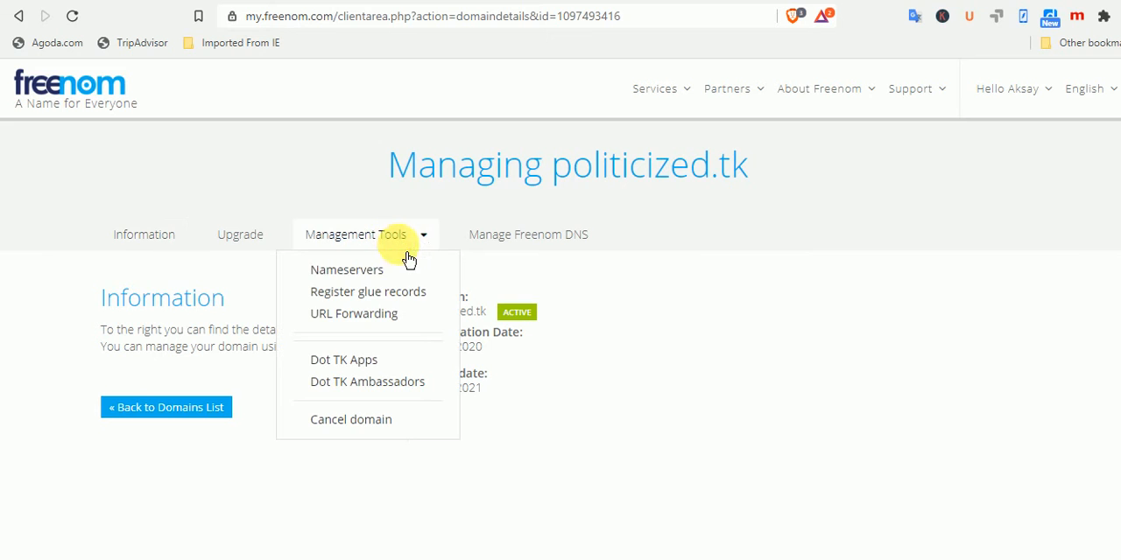
left_click(525, 248)
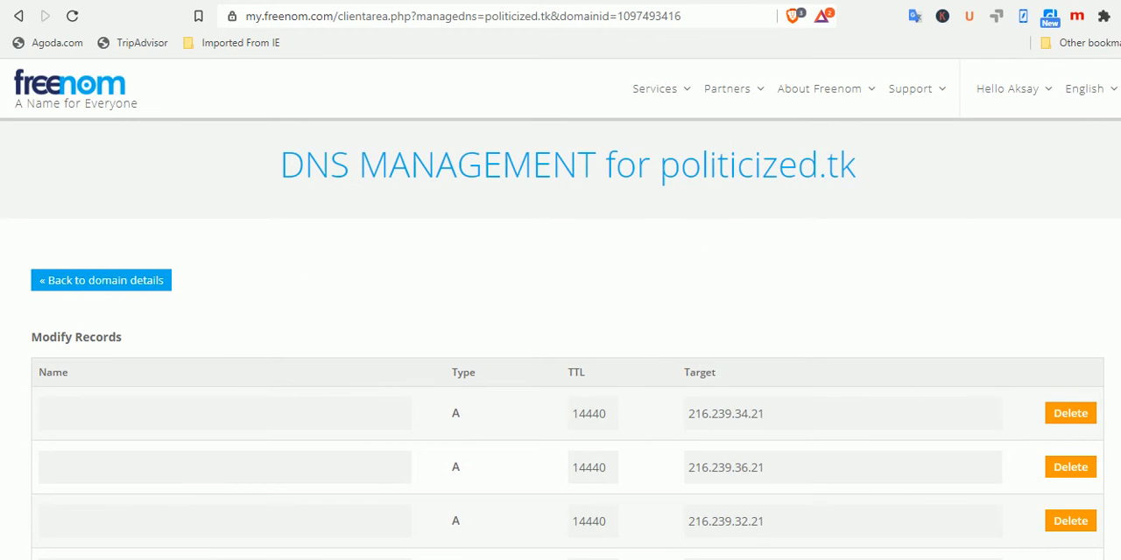
scroll(560, 333, "down", 3)
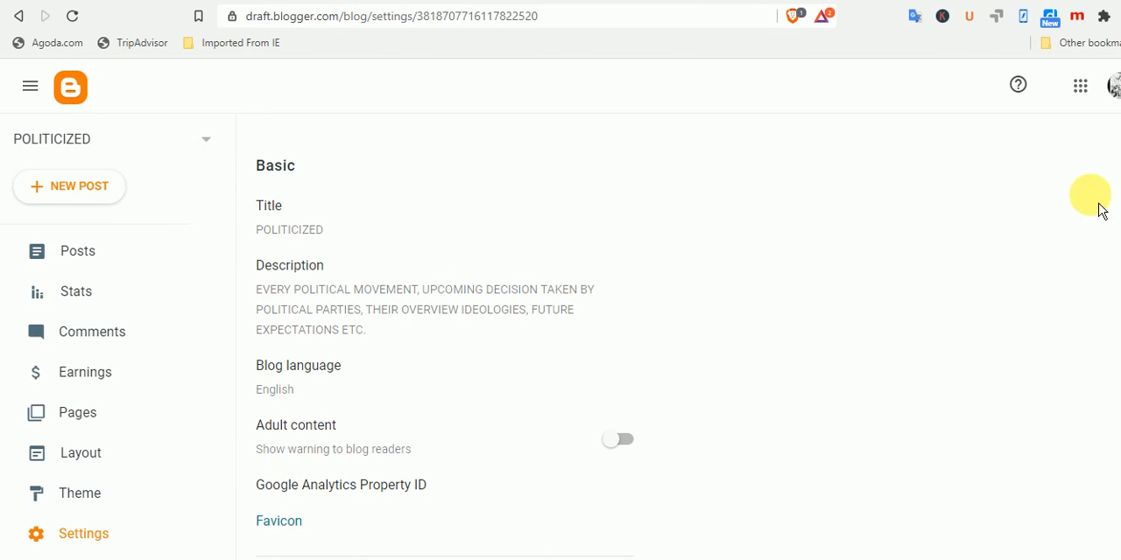
scroll(1117, 163, "down", 3)
scroll(445, 332, "down", 3)
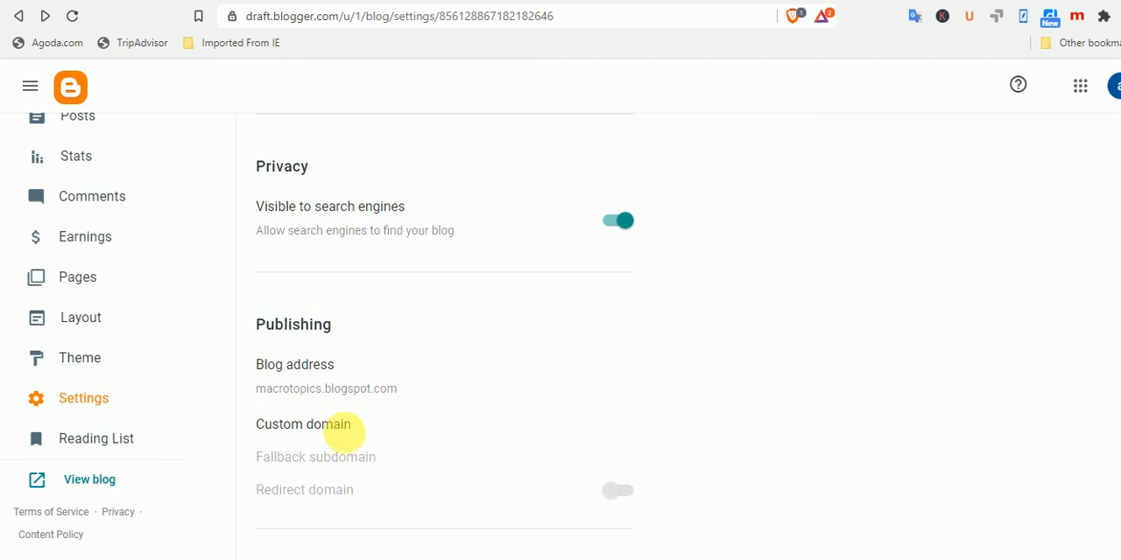
left_click(353, 445)
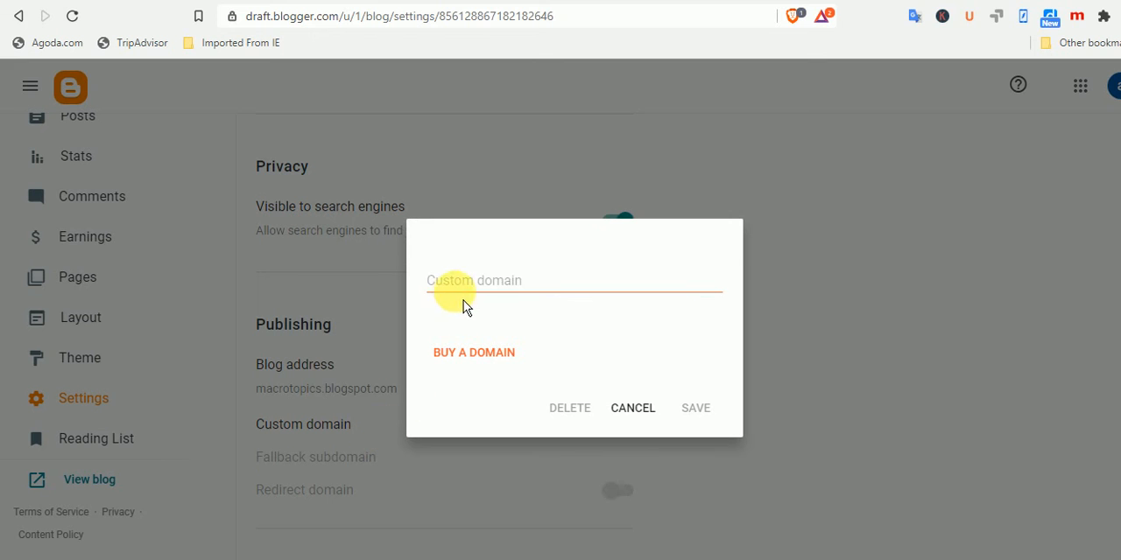
left_click(458, 280)
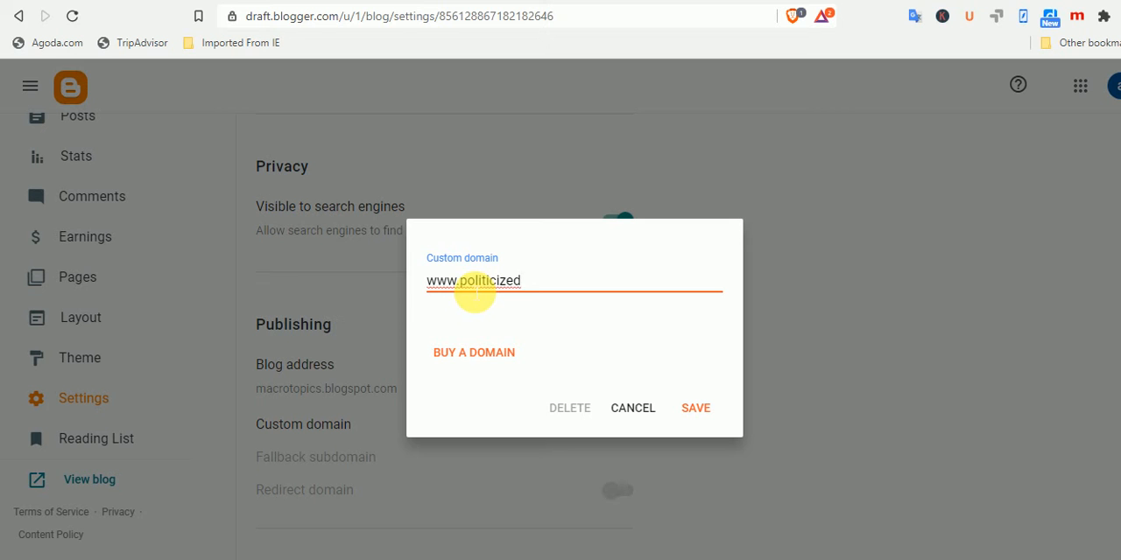
left_click(117, 0)
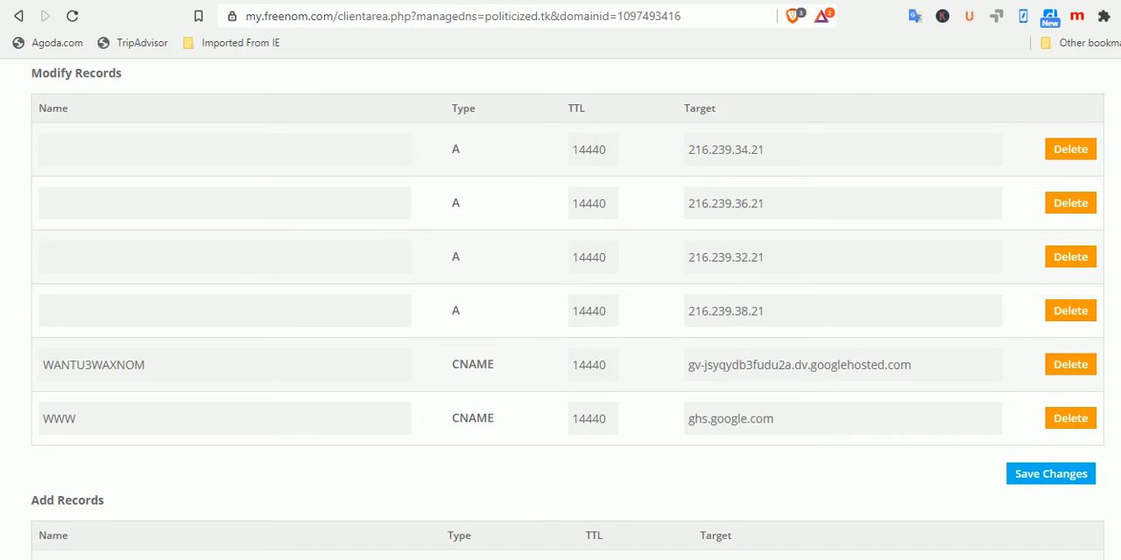
scroll(753, 258, "up", 3)
left_click_drag(662, 168, 856, 173)
right_click(856, 175)
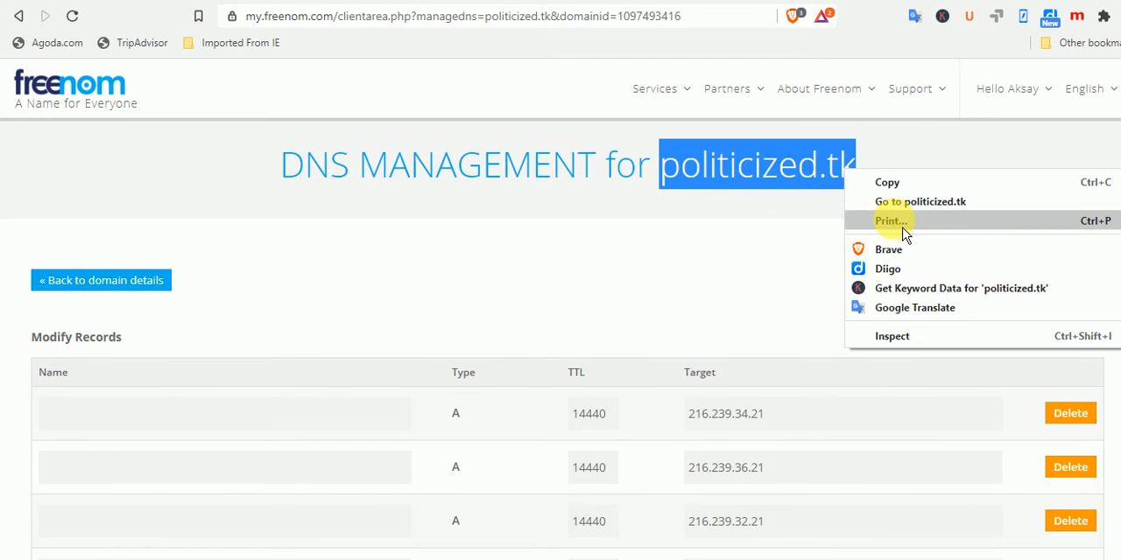
left_click(879, 180)
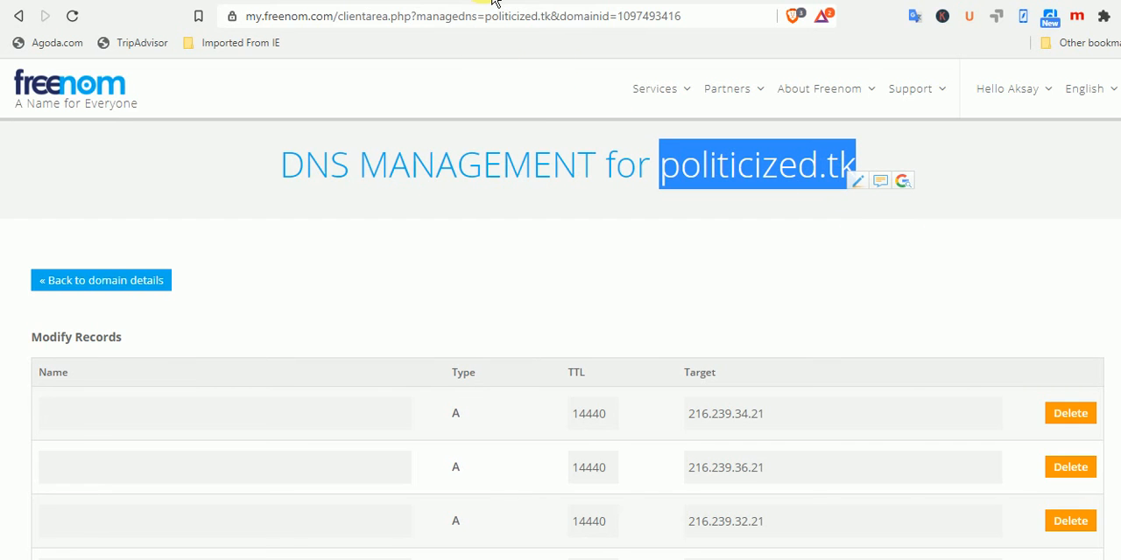
left_click(455, 2)
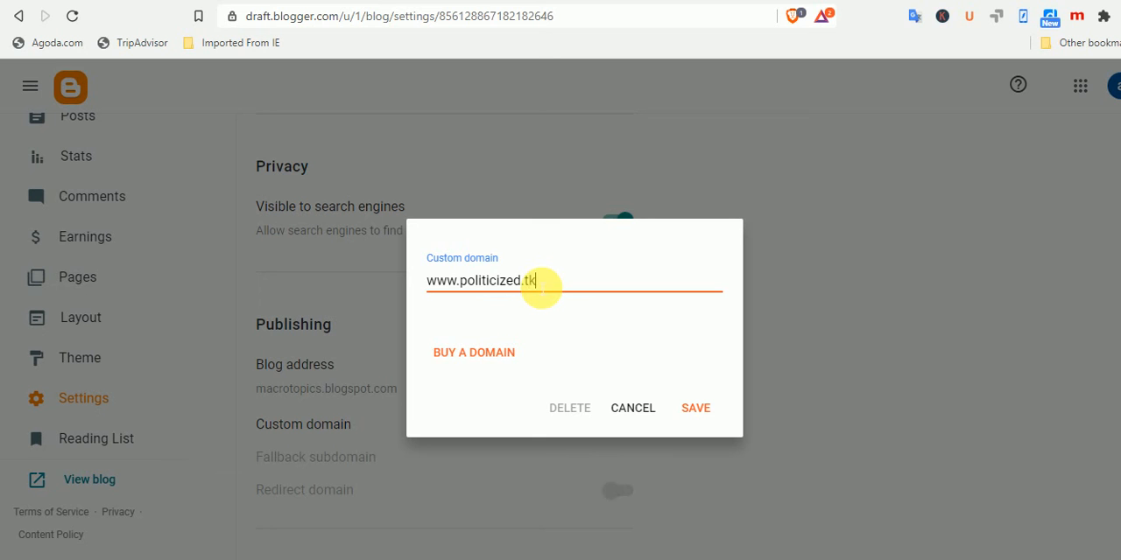
left_click(696, 412)
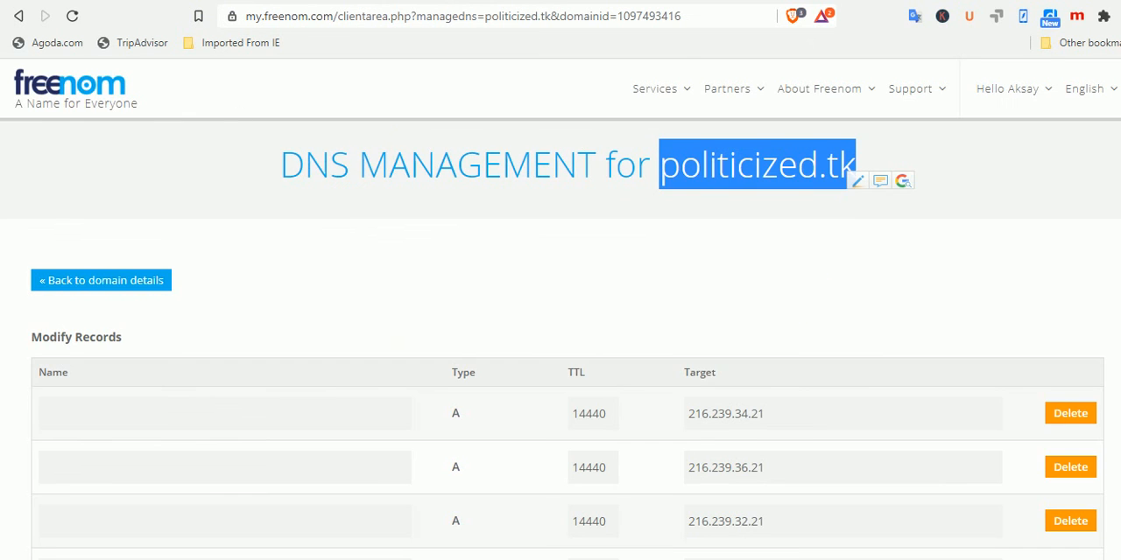
Compare the CNAME records of politicized.tk in Freenom with the two CNAME entries that Blogger requires
scroll(951, 301, "down", 5)
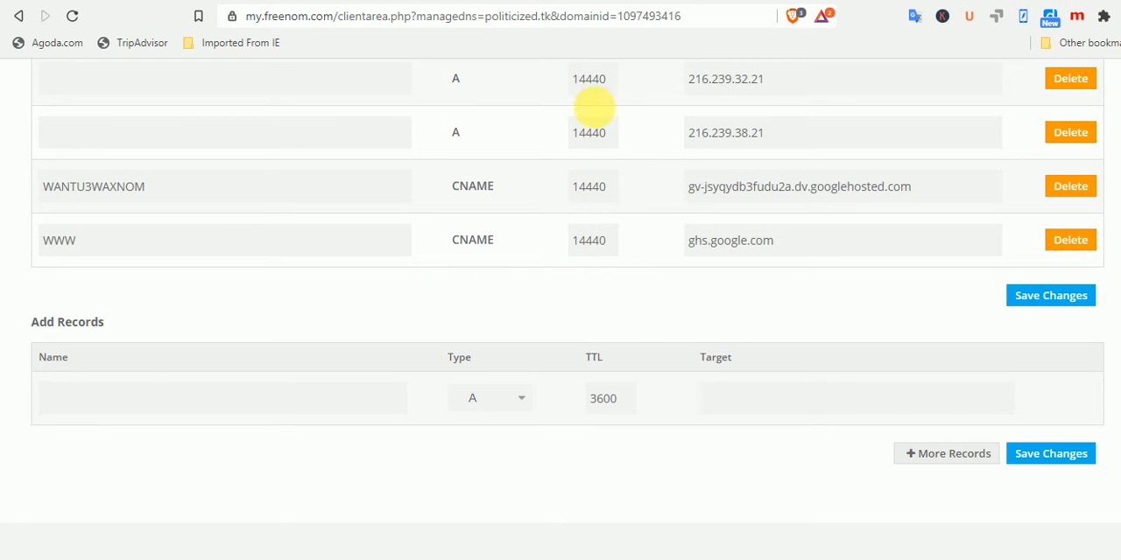
left_click(469, 2)
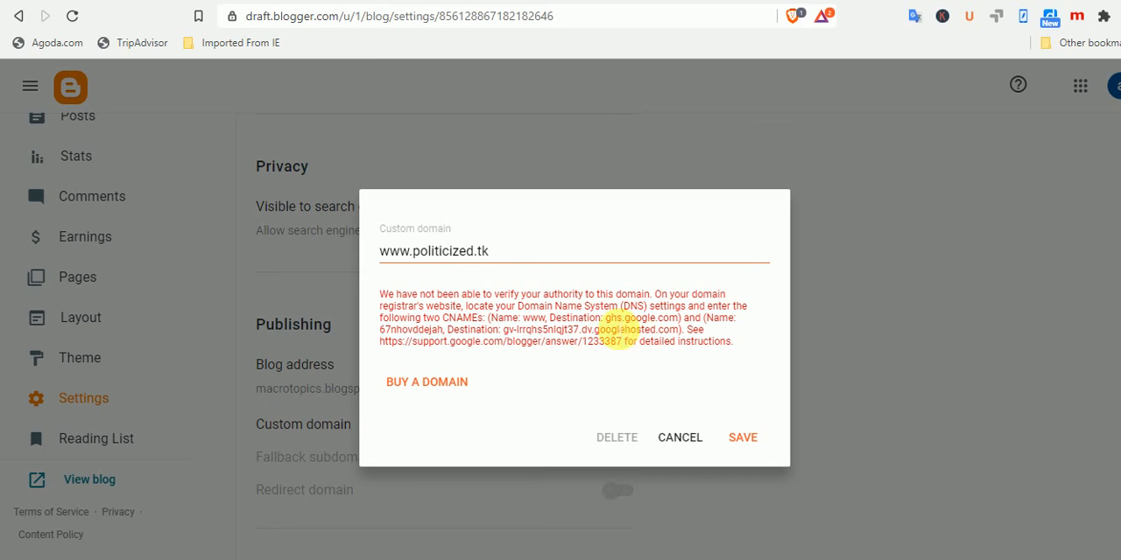
left_click(159, 0)
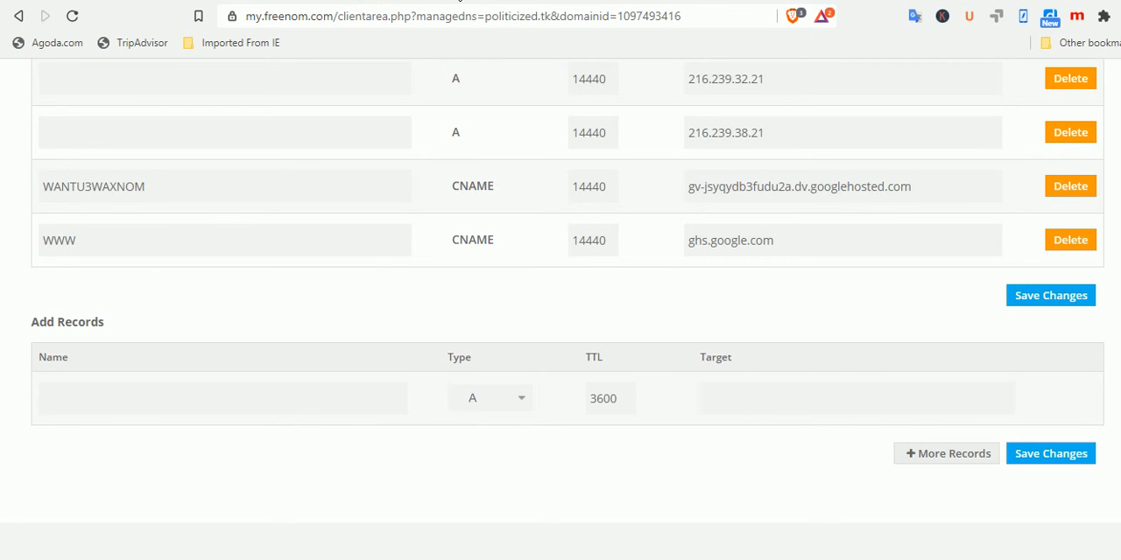
Copy the destination of the second CNAME from Blogger's custom domain message and return to Freenom's DNS records
left_click(461, 1)
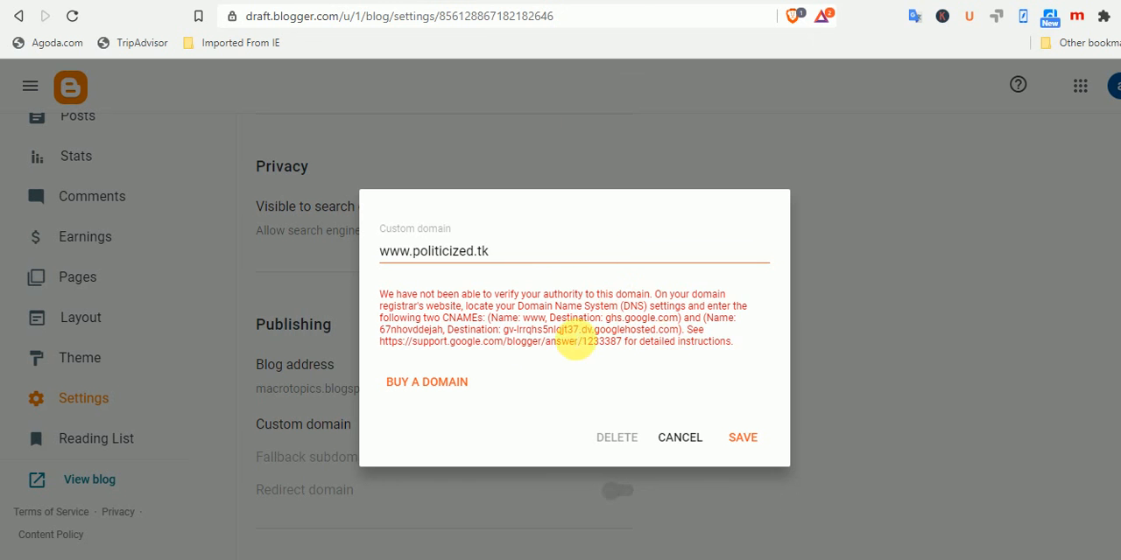
left_click_drag(501, 330, 679, 332)
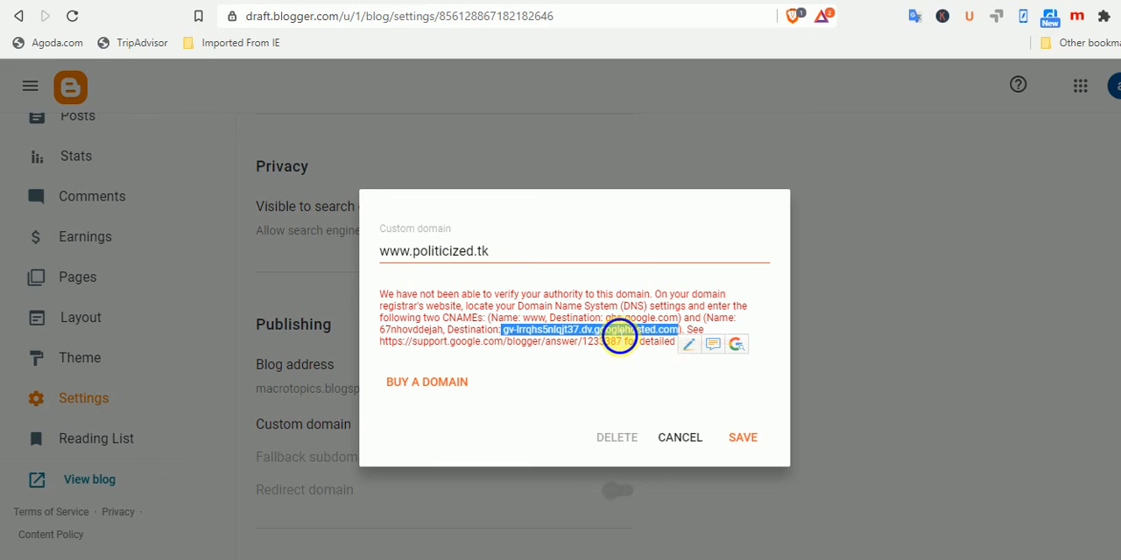
right_click(617, 333)
left_click(655, 343)
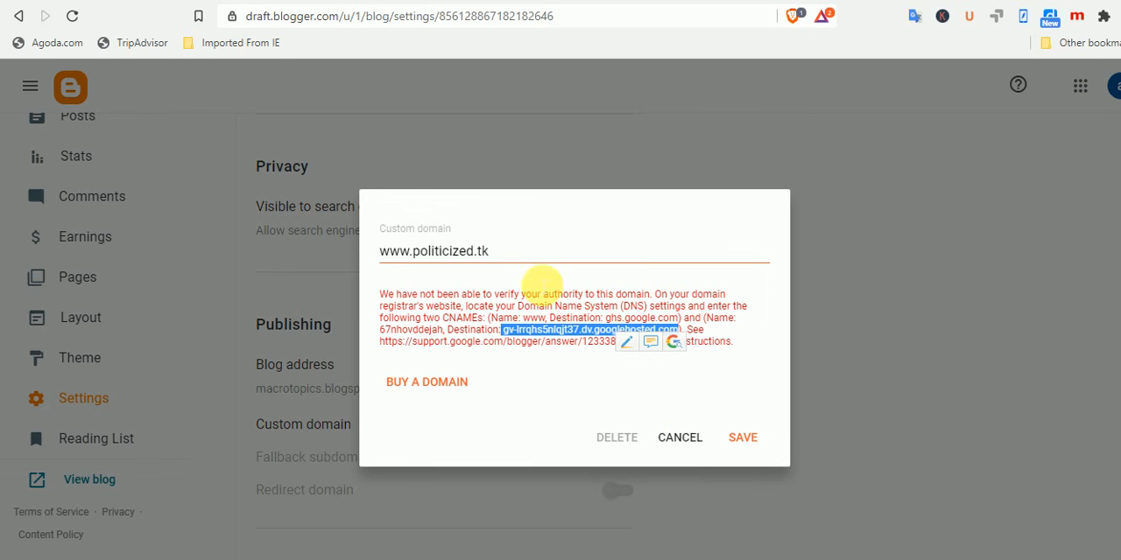
left_click(162, 3)
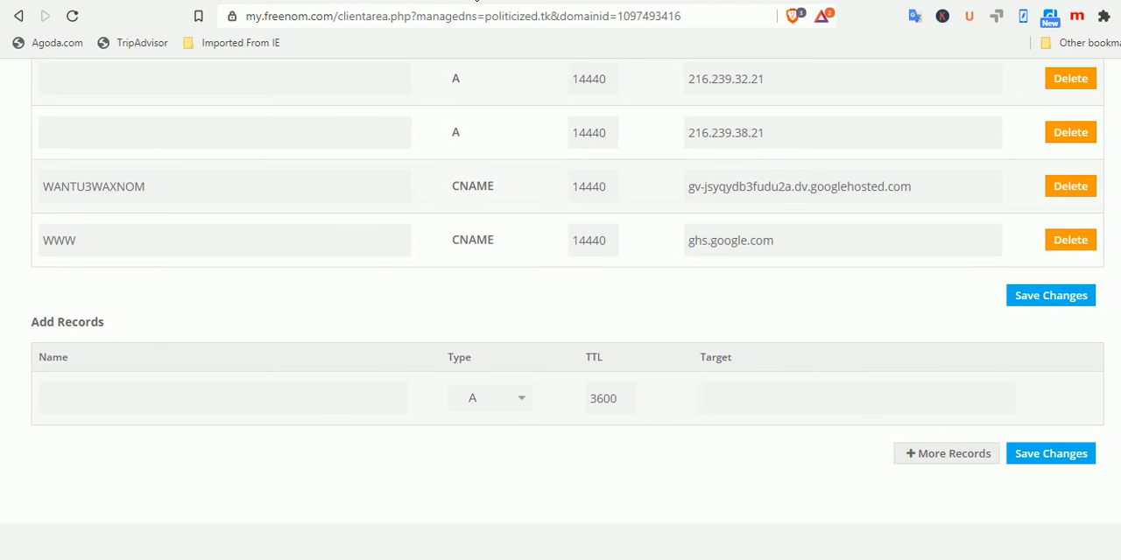
Copy the name of the second CNAME from Blogger's custom domain message and switch to Freenom's DNS records
left_click(476, 2)
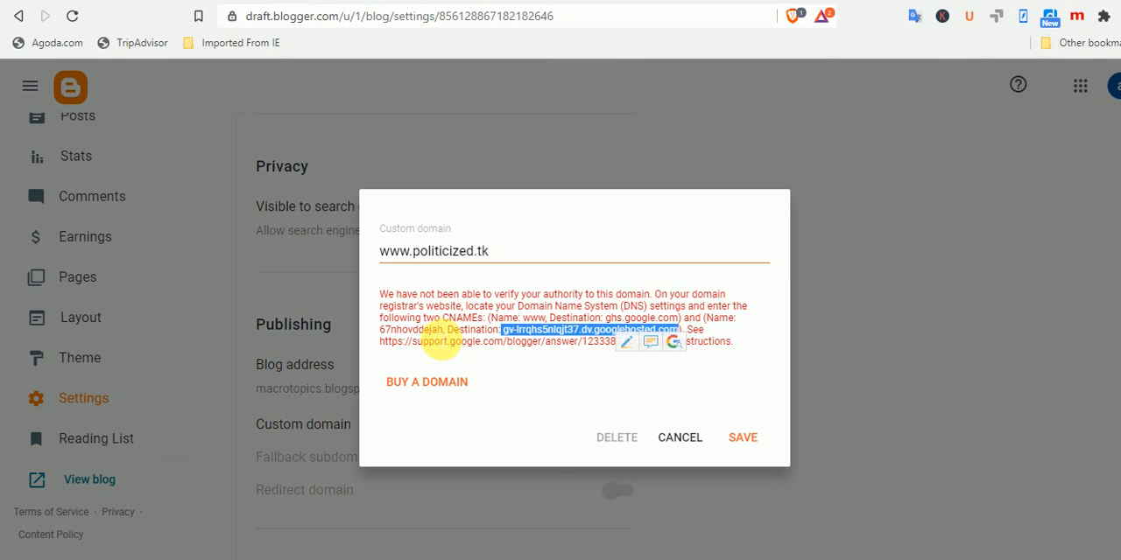
left_click(443, 344)
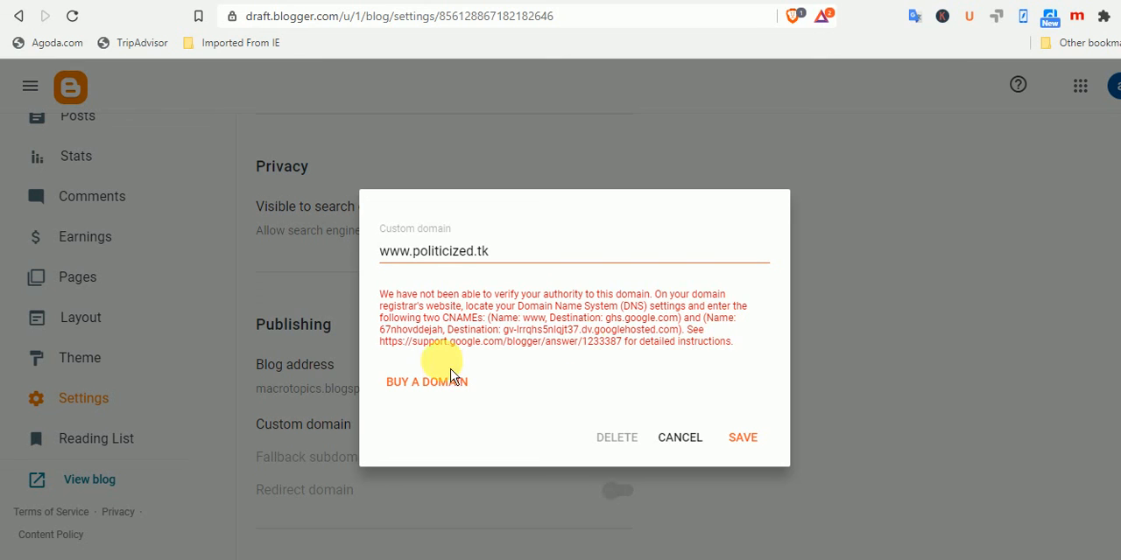
left_click_drag(379, 330, 445, 339)
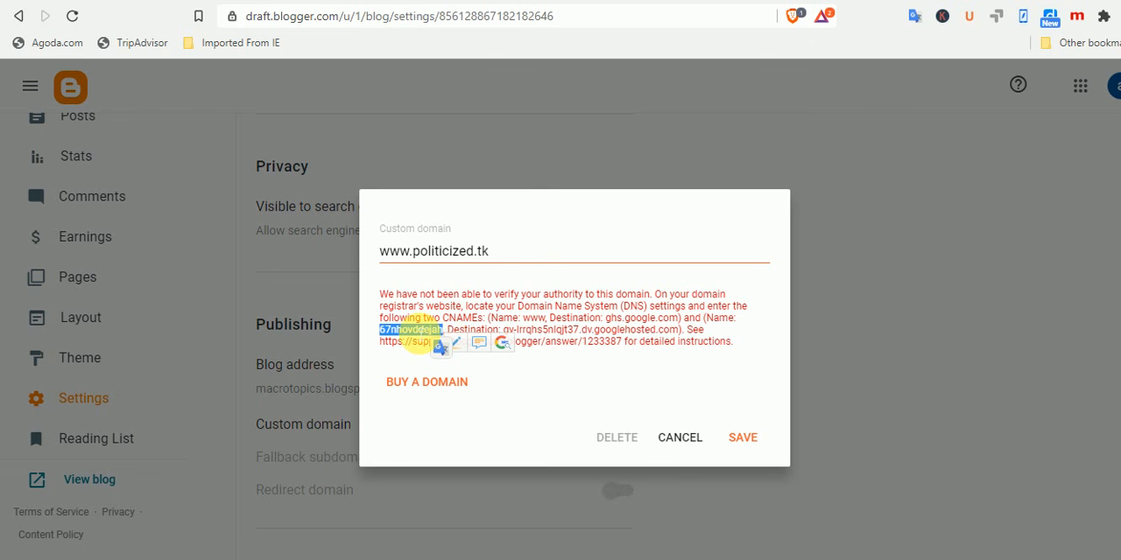
right_click(437, 336)
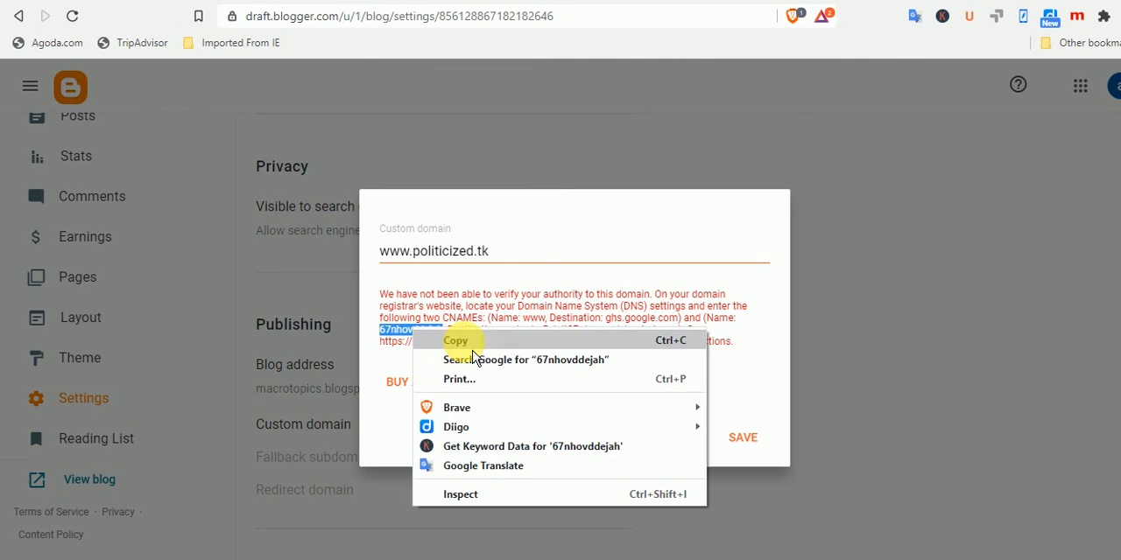
left_click(448, 340)
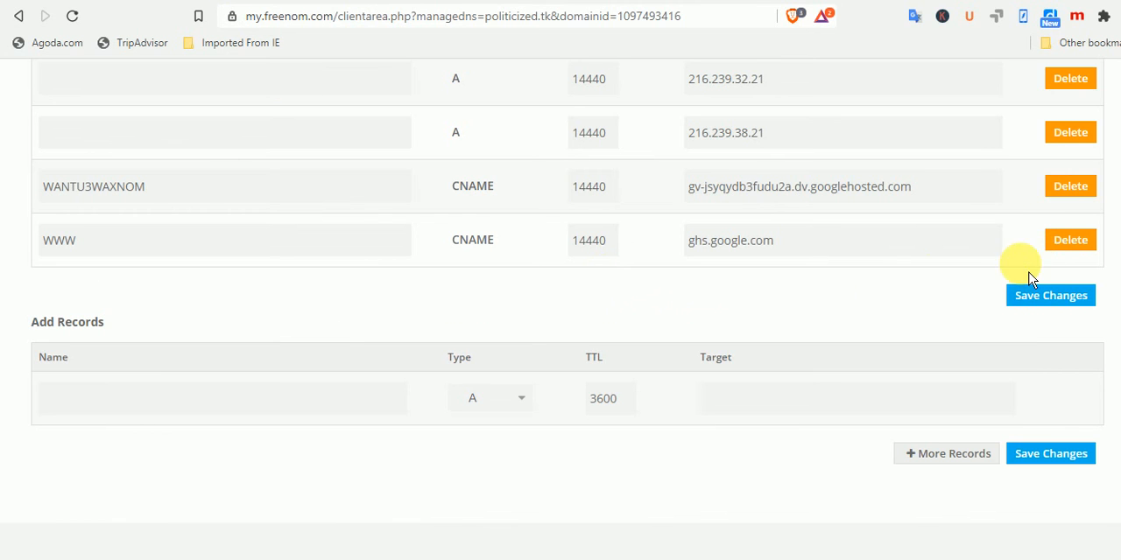
double_click(173, 194)
right_click(173, 194)
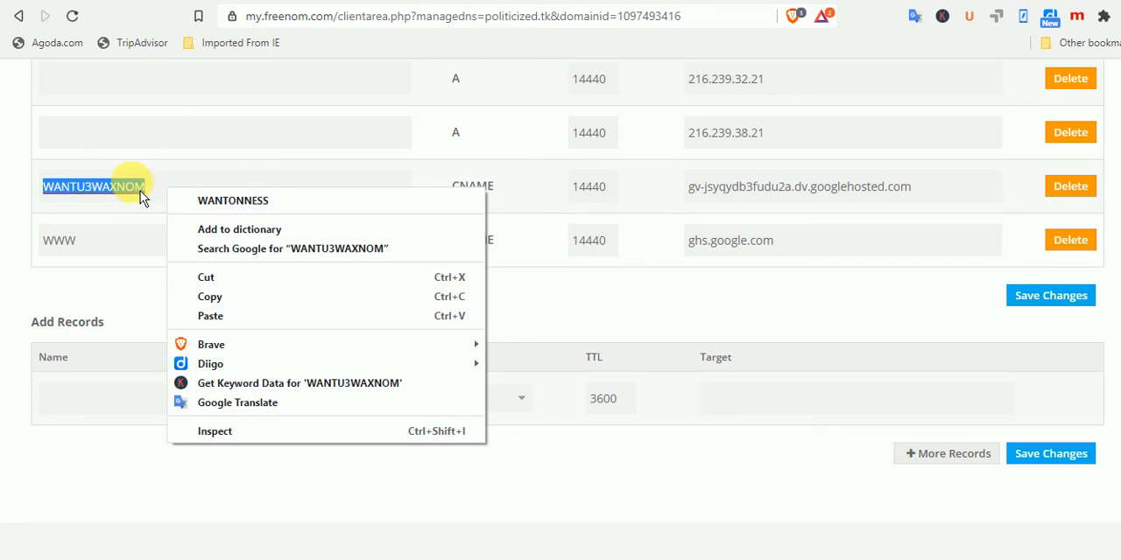
left_click(188, 169)
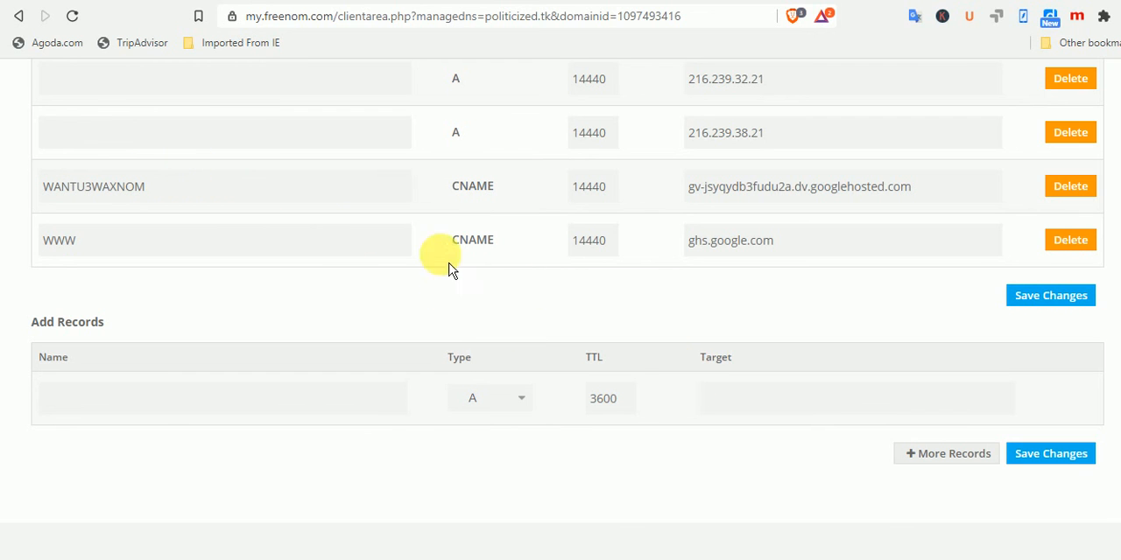
Review the A and CNAME records of politicized.tk in Freenom's DNS management and return to Blogger's custom domain message
scroll(560, 307, "up", 2)
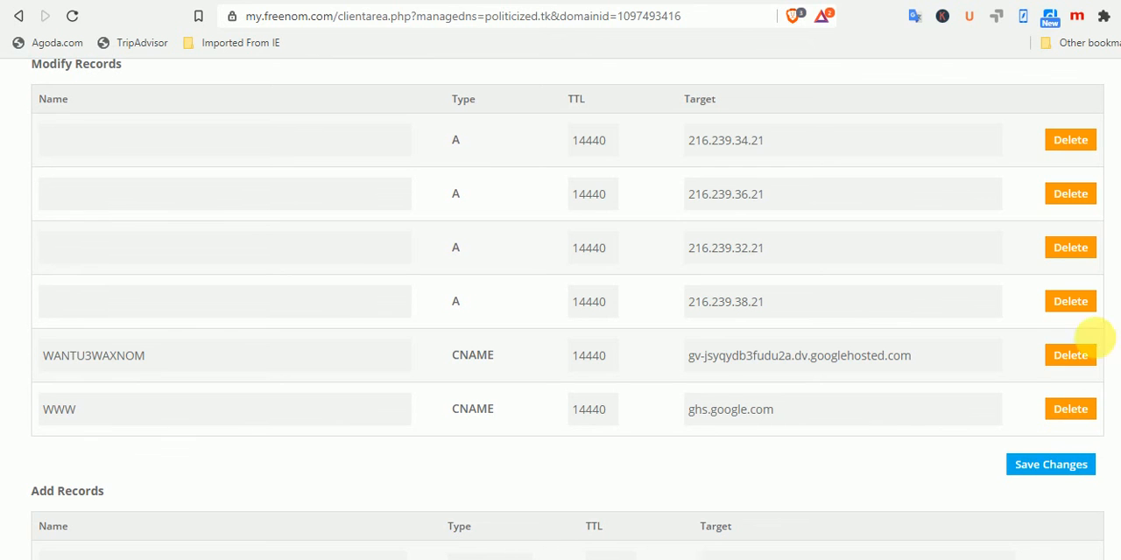
scroll(560, 307, "up", 2)
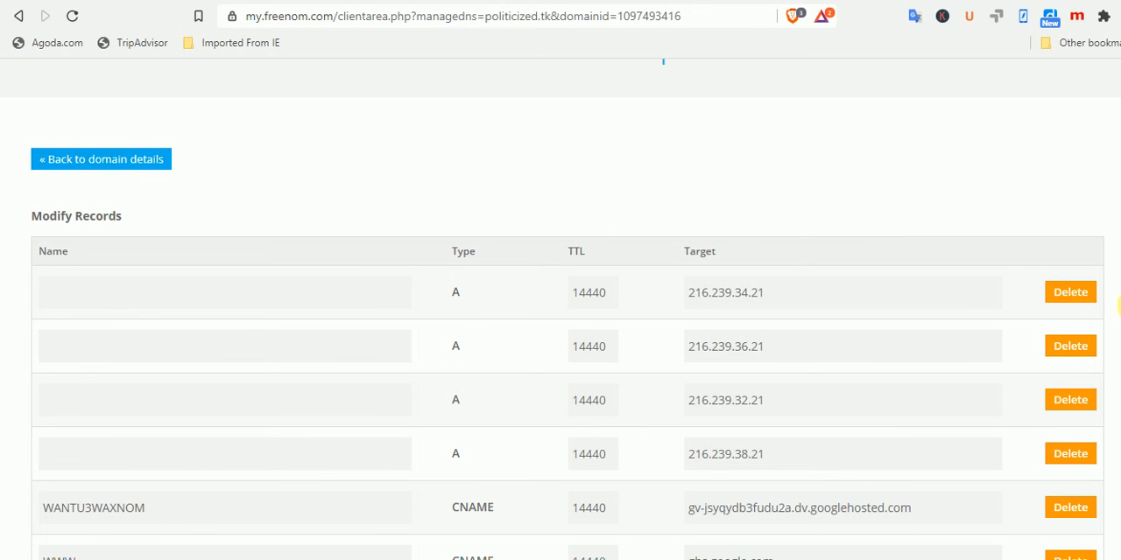
scroll(561, 323, "down", 2)
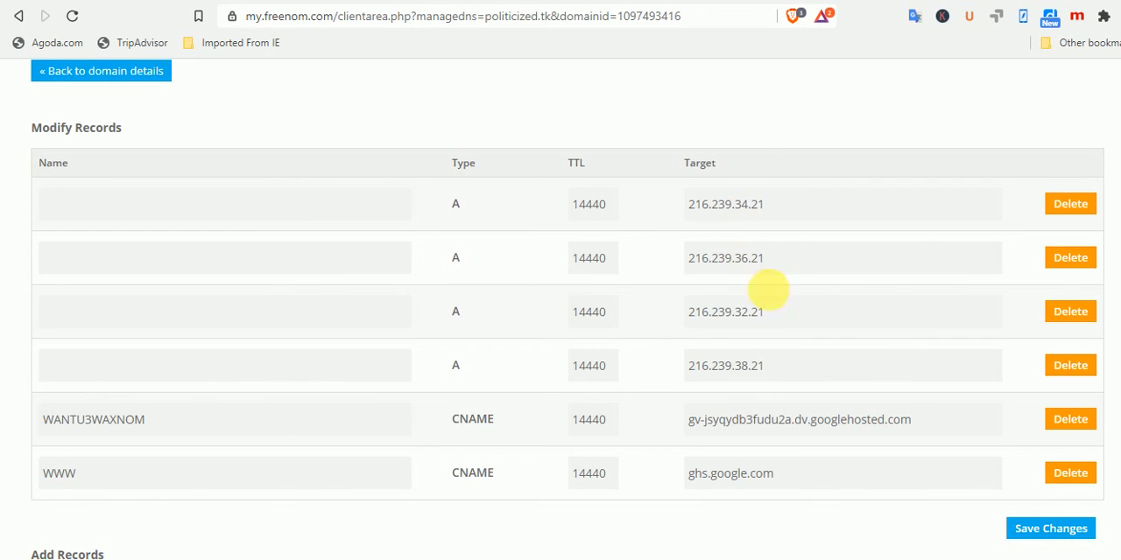
scroll(561, 307, "down", 1)
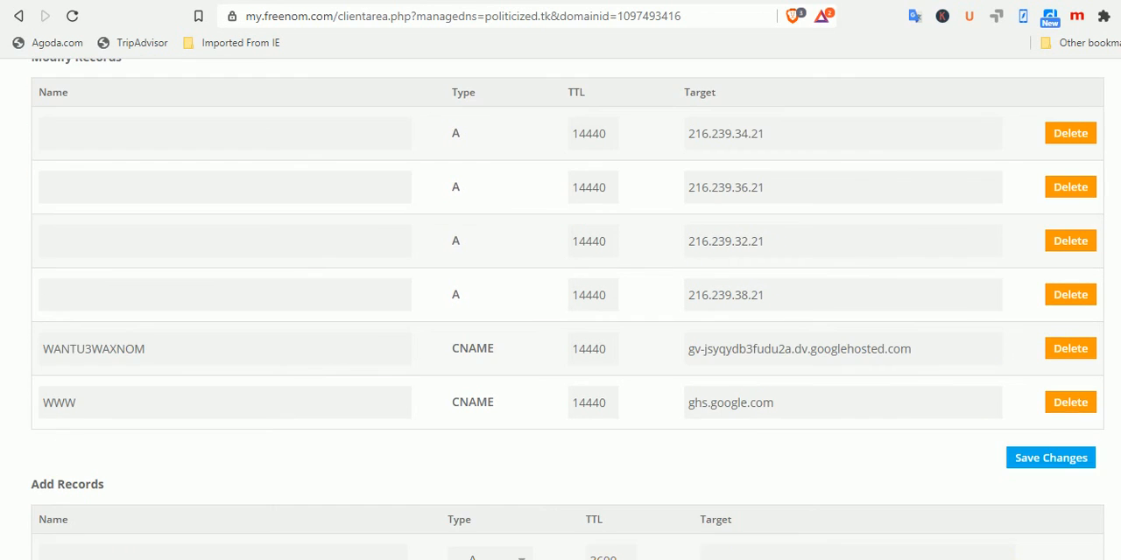
scroll(568, 309, "up", 1)
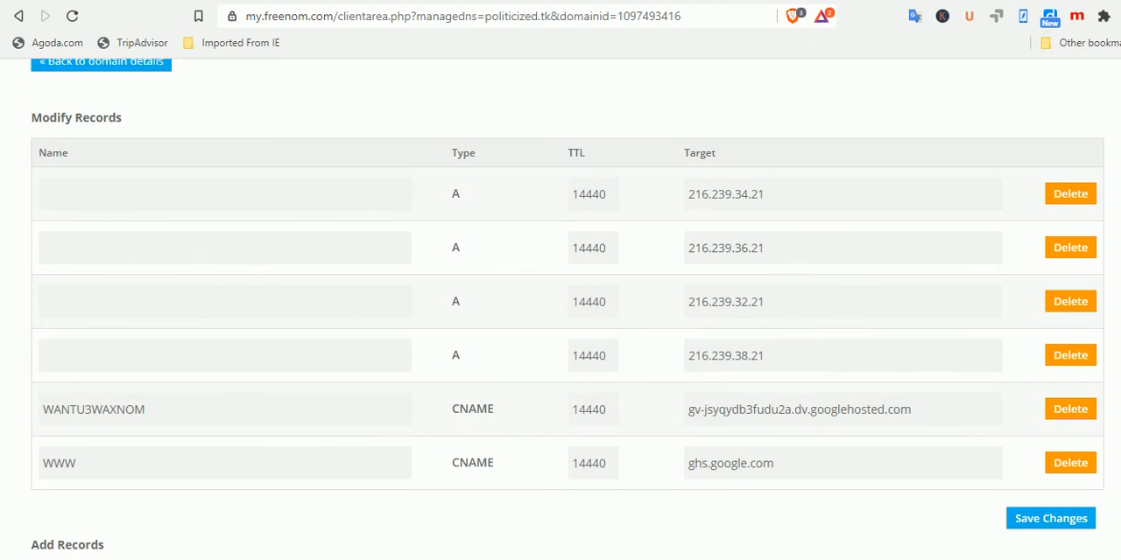
left_click(486, 0)
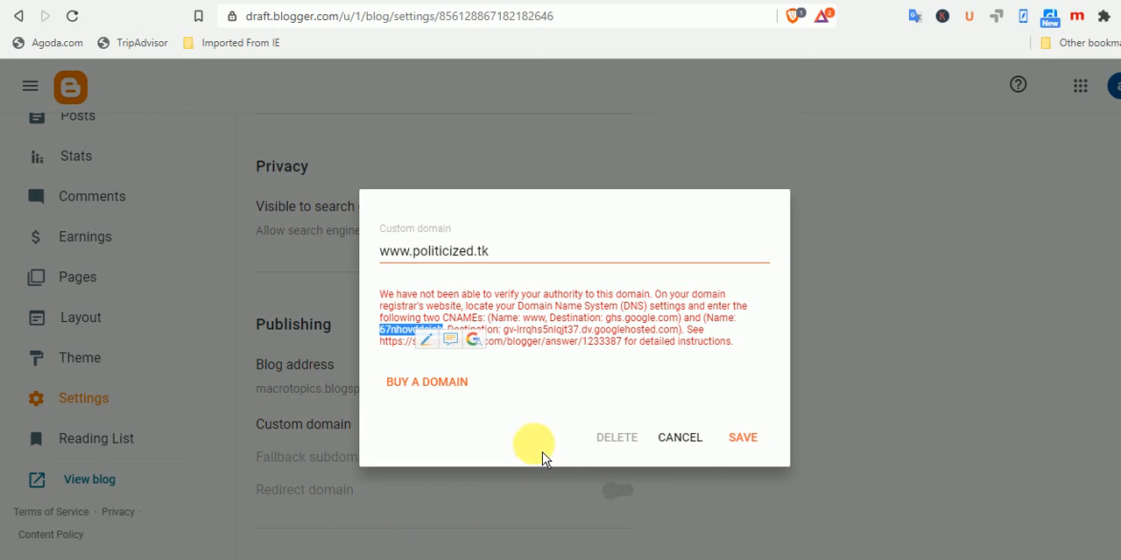
Switch to the Blogger settings of the POLITICIZED blog and turn on HTTPS redirect
left_click(415, 559)
left_click(415, 558)
left_click(380, 559)
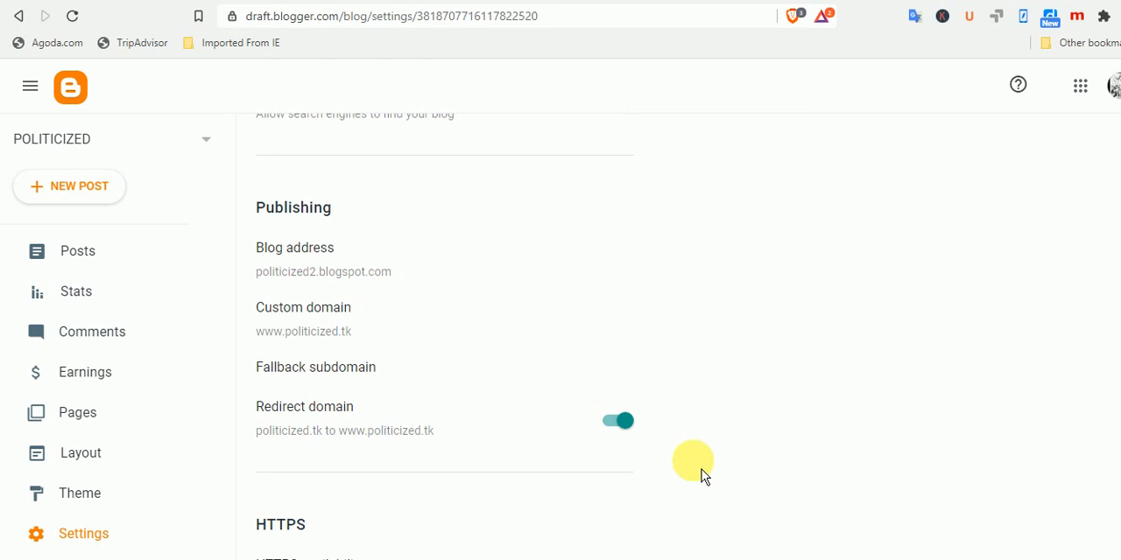
scroll(481, 302, "down", 4)
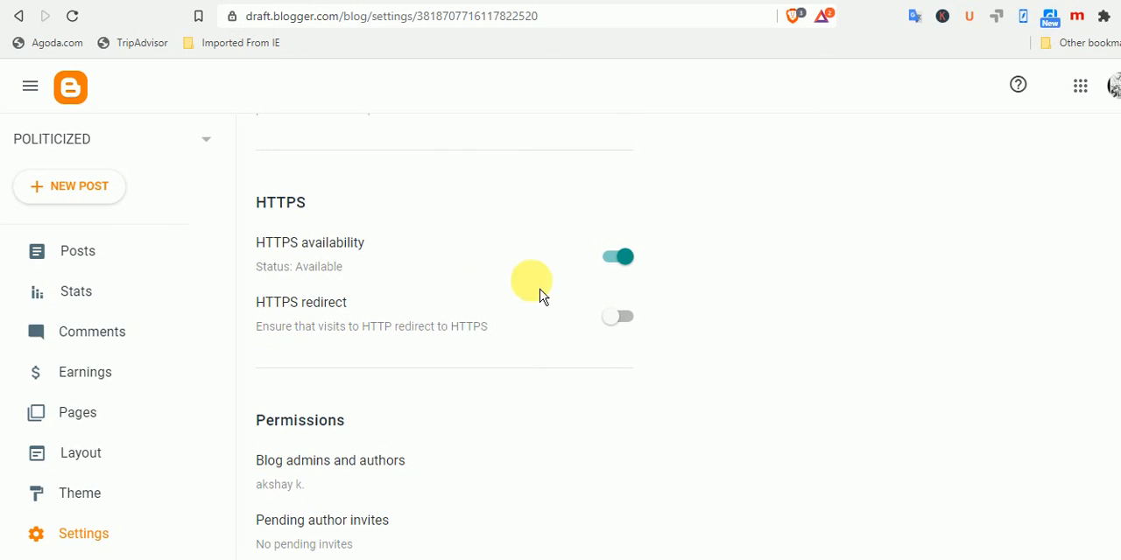
left_click(624, 315)
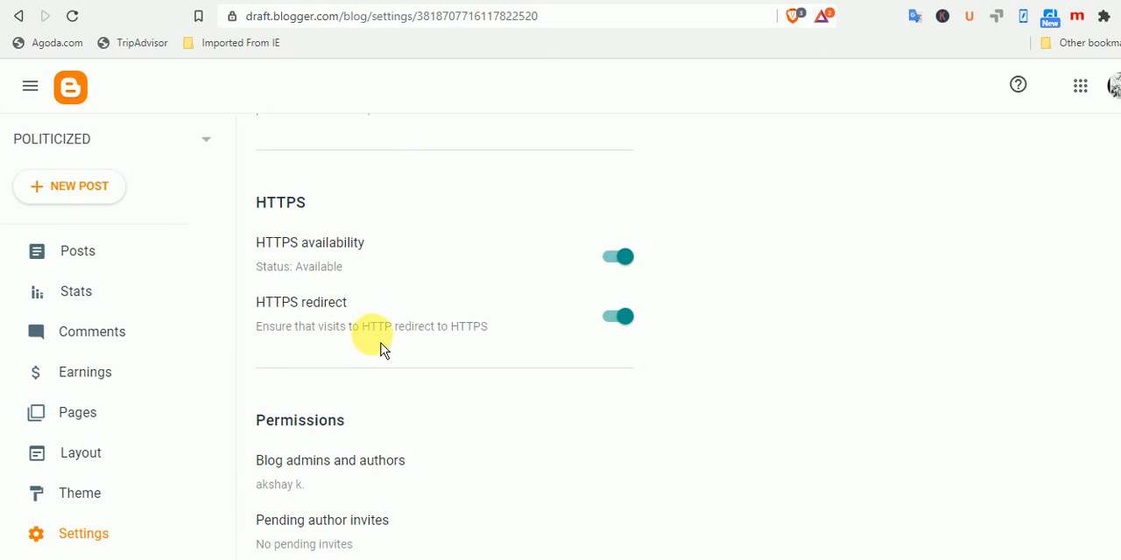
scroll(1113, 231, "up", 1)
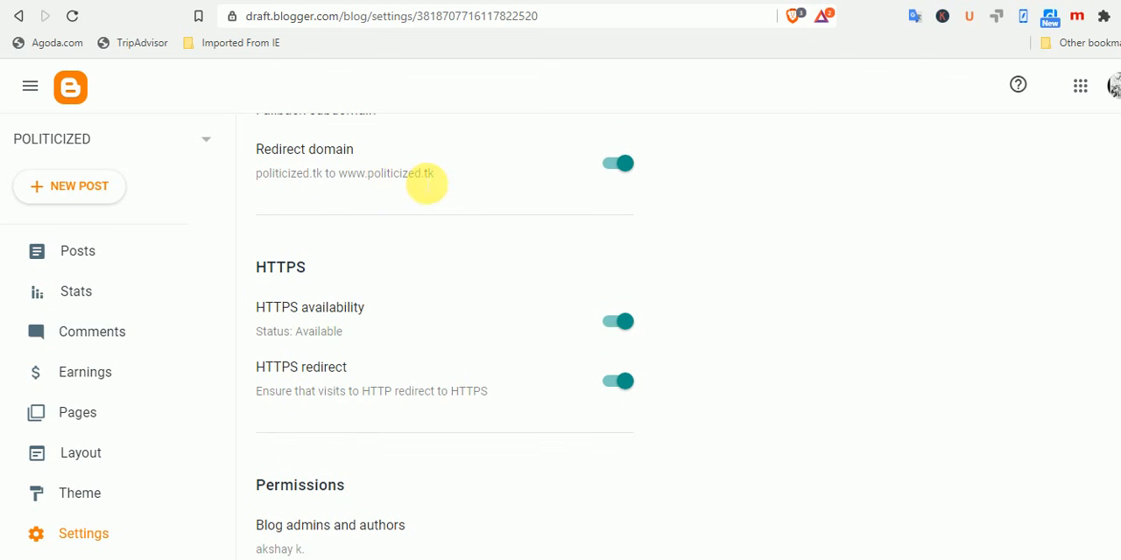
left_click_drag(373, 173, 446, 189)
left_click(382, 184)
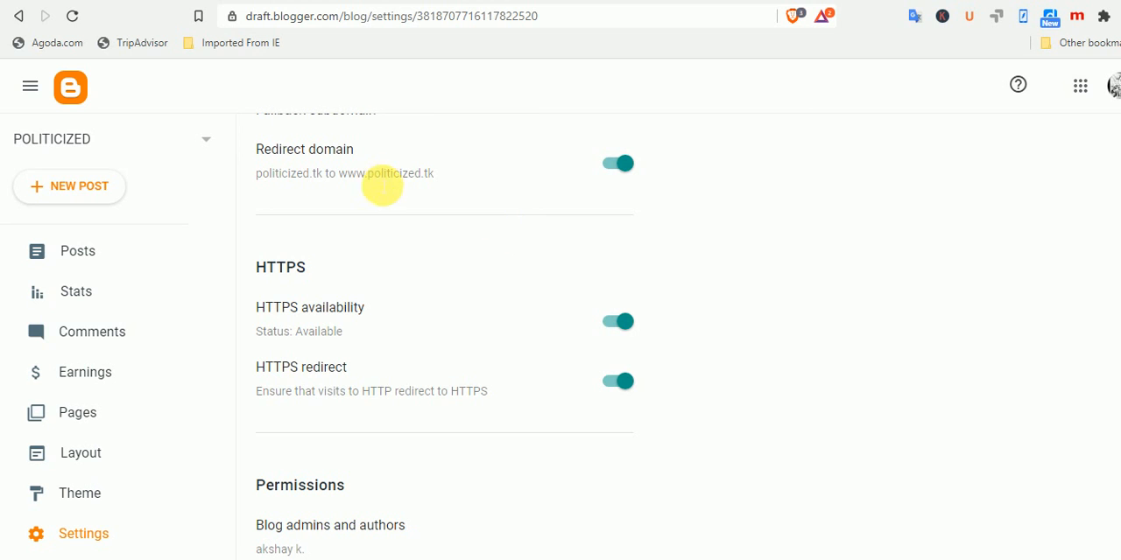
left_click_drag(375, 184, 453, 190)
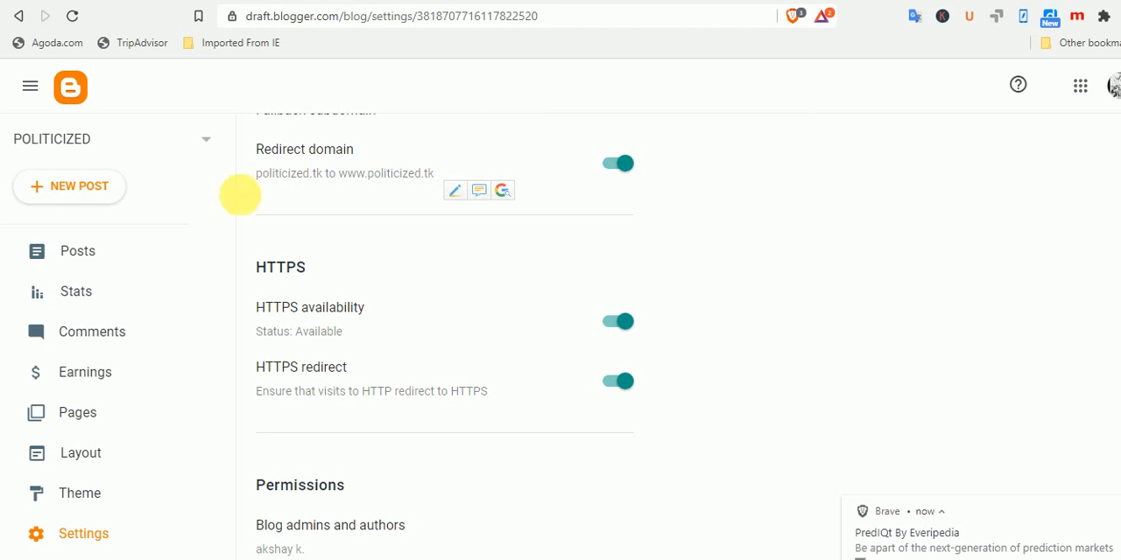
left_click(200, 155)
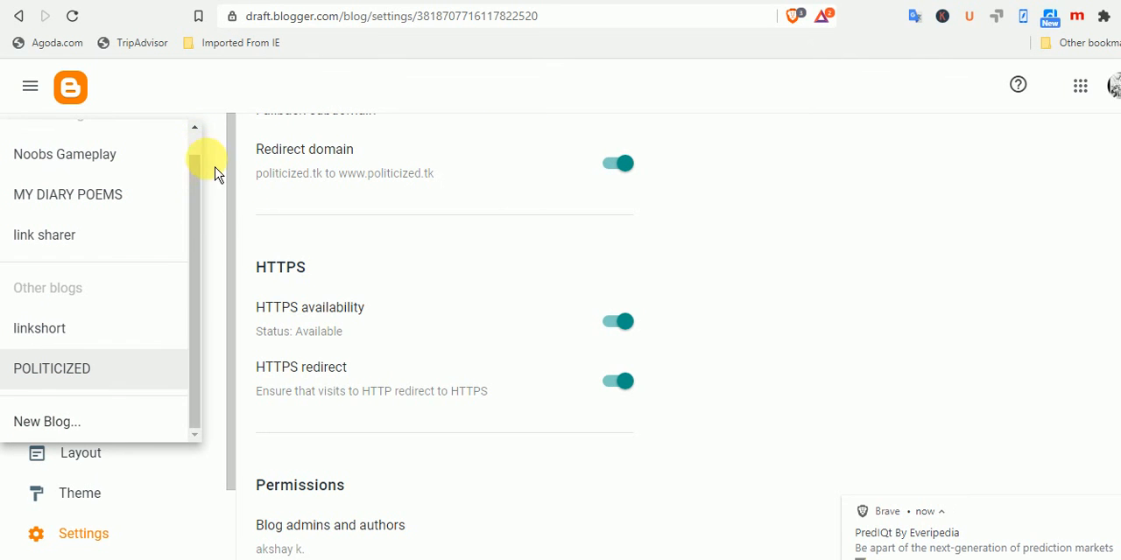
left_click(222, 149)
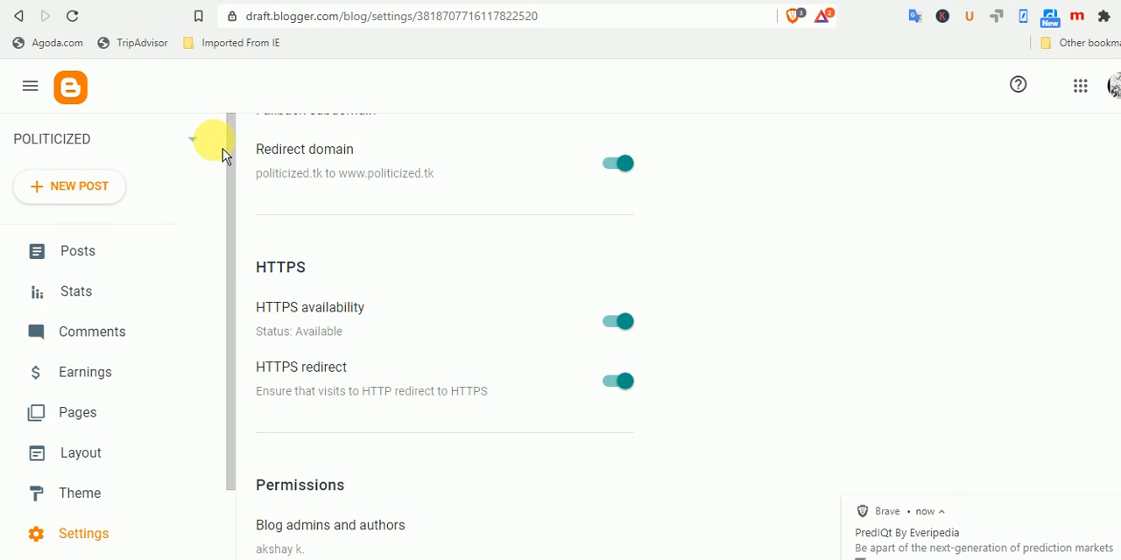